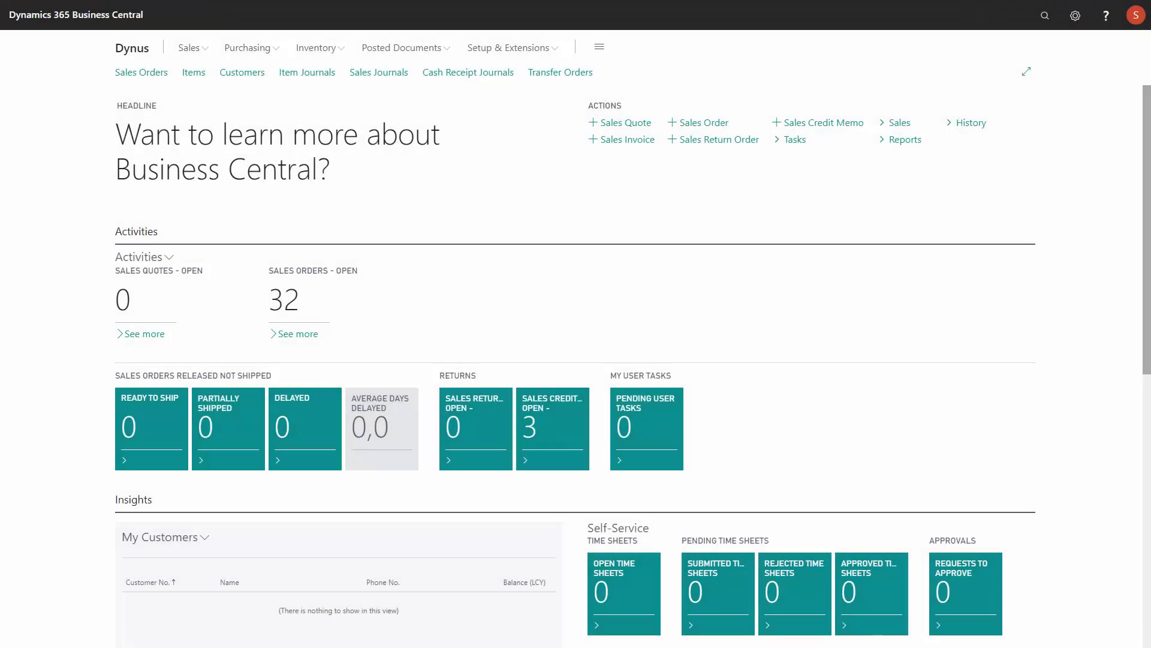
Step: Open the Reverse Planning page by searching 'rev plan'
left_click(1044, 16)
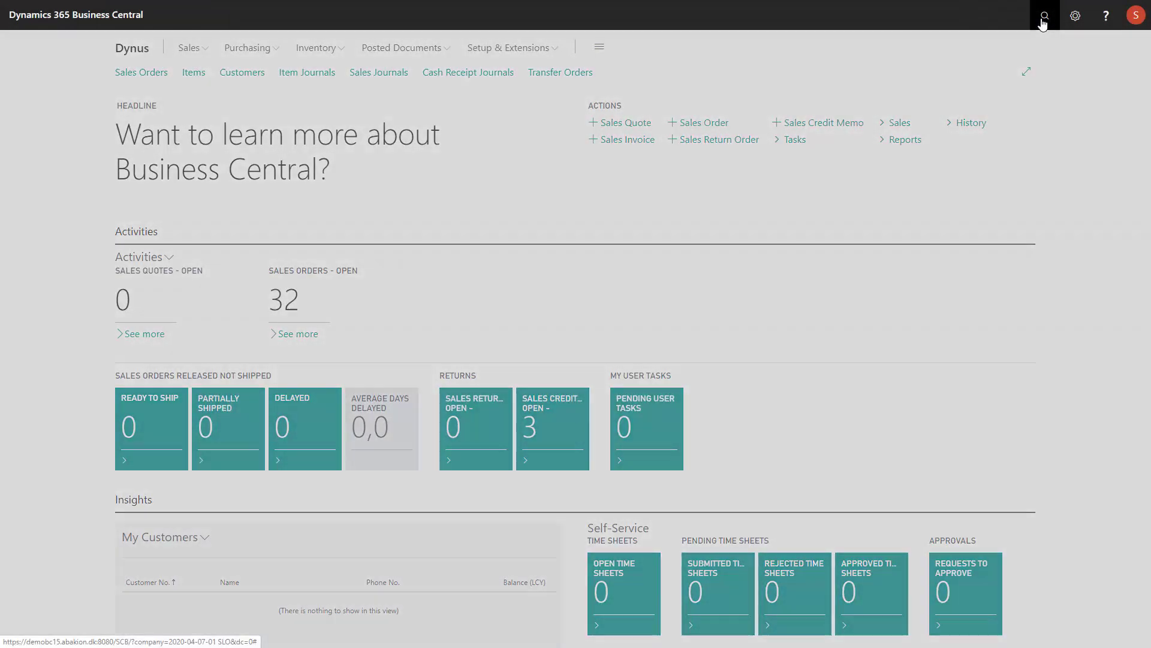
type("rev plan")
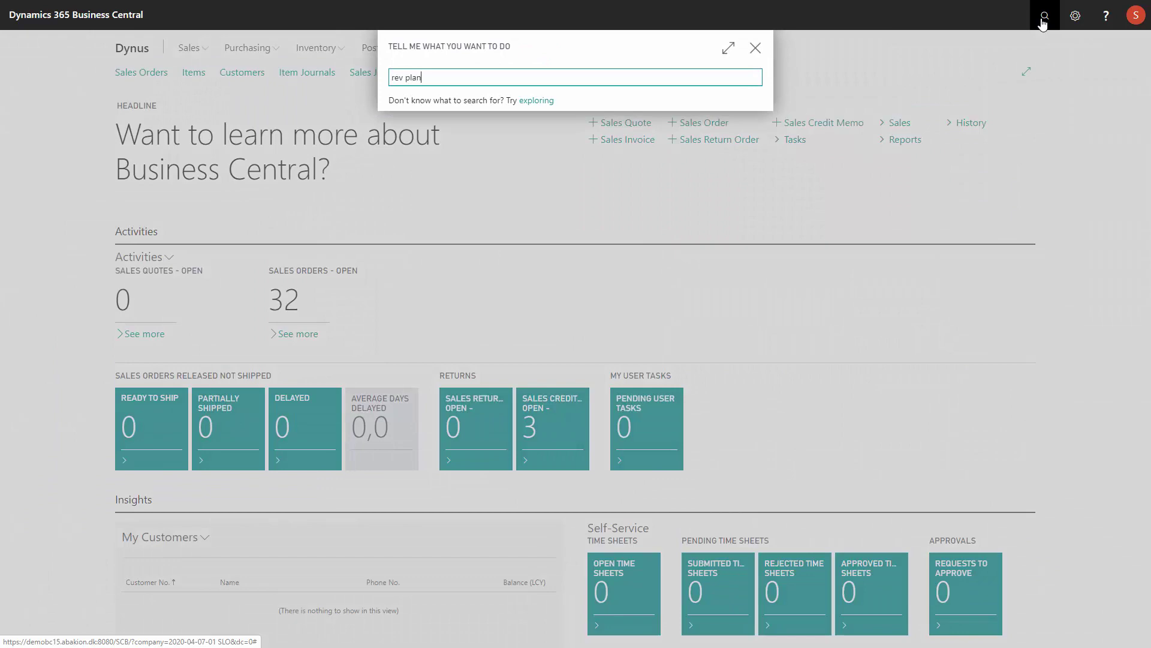
key("Return")
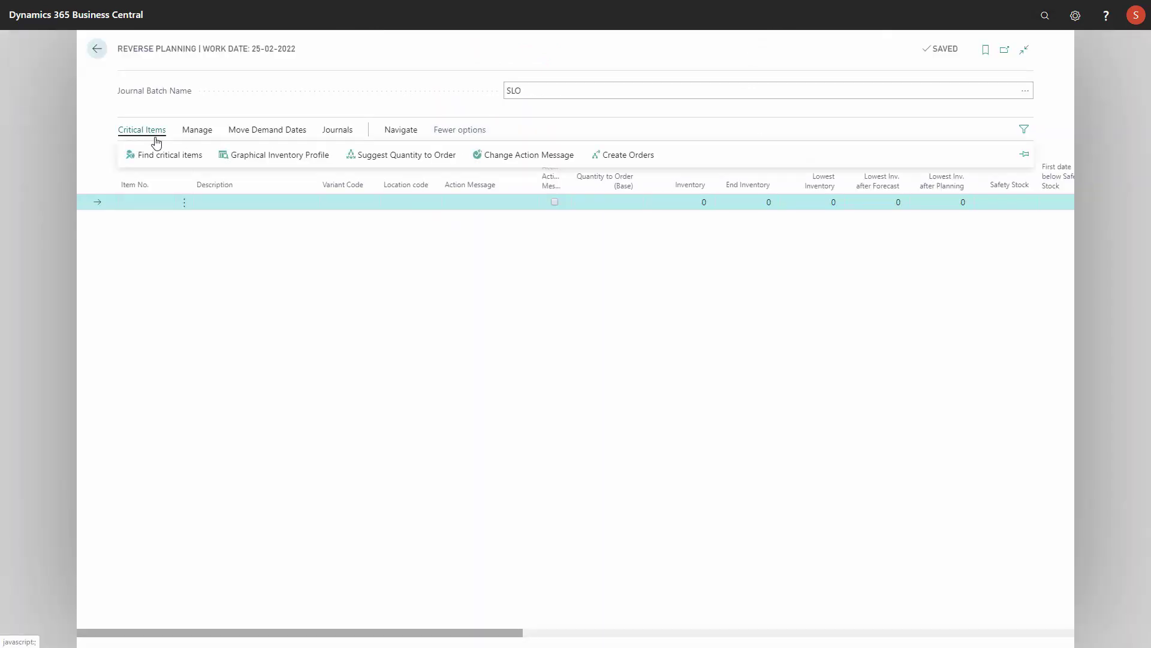
Step: Find critical items with Trigger on End Inventory on and Calculate according kept at Zero
left_click(165, 157)
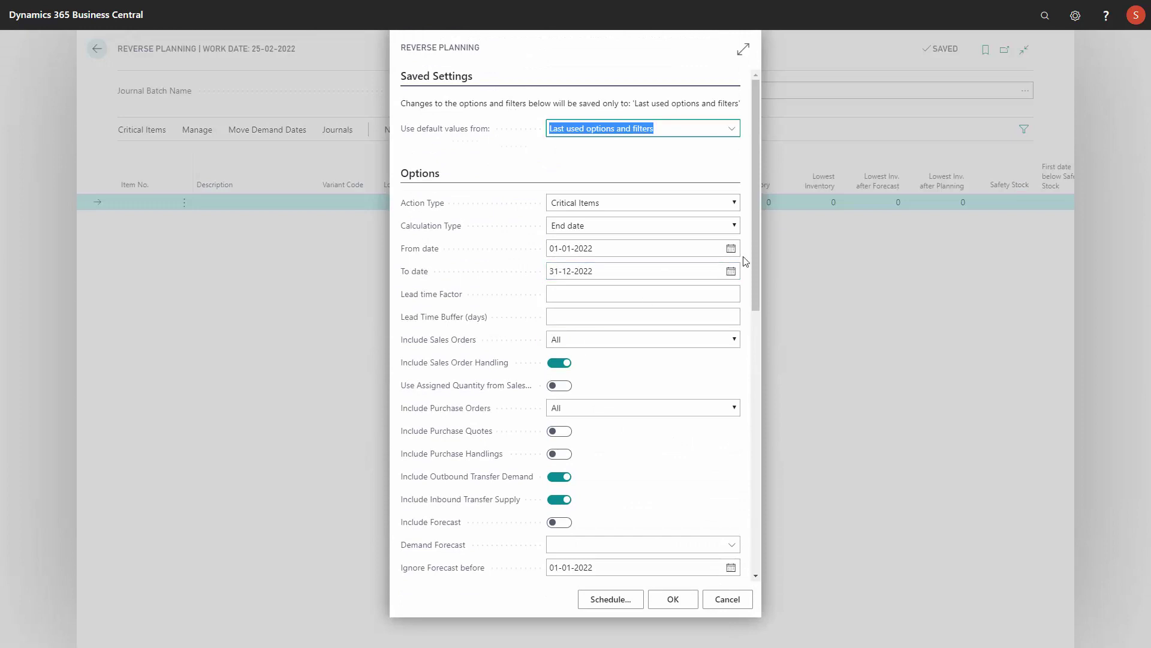
left_click_drag(757, 233, 717, 424)
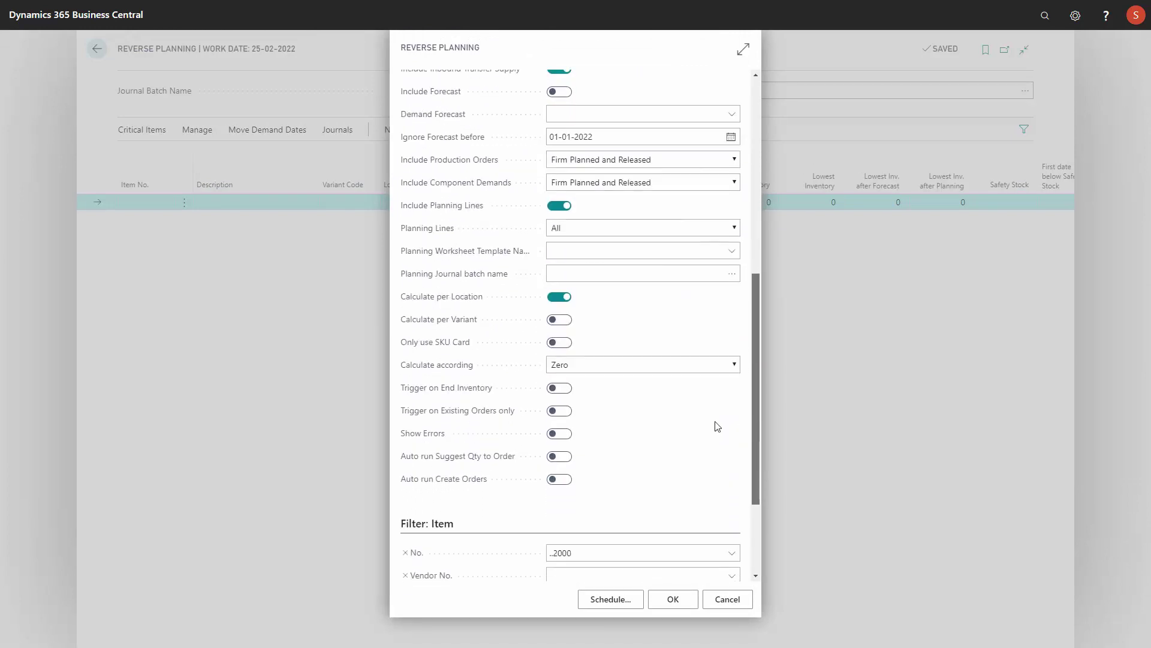
left_click(561, 384)
left_click(568, 363)
left_click(569, 395)
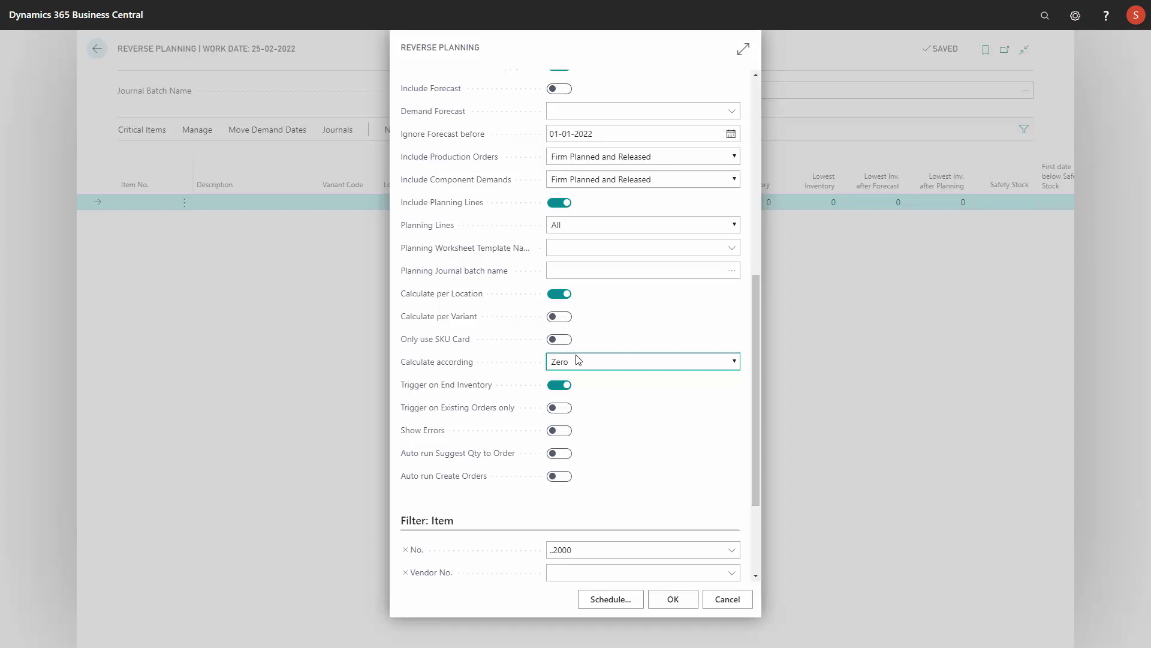
left_click(675, 606)
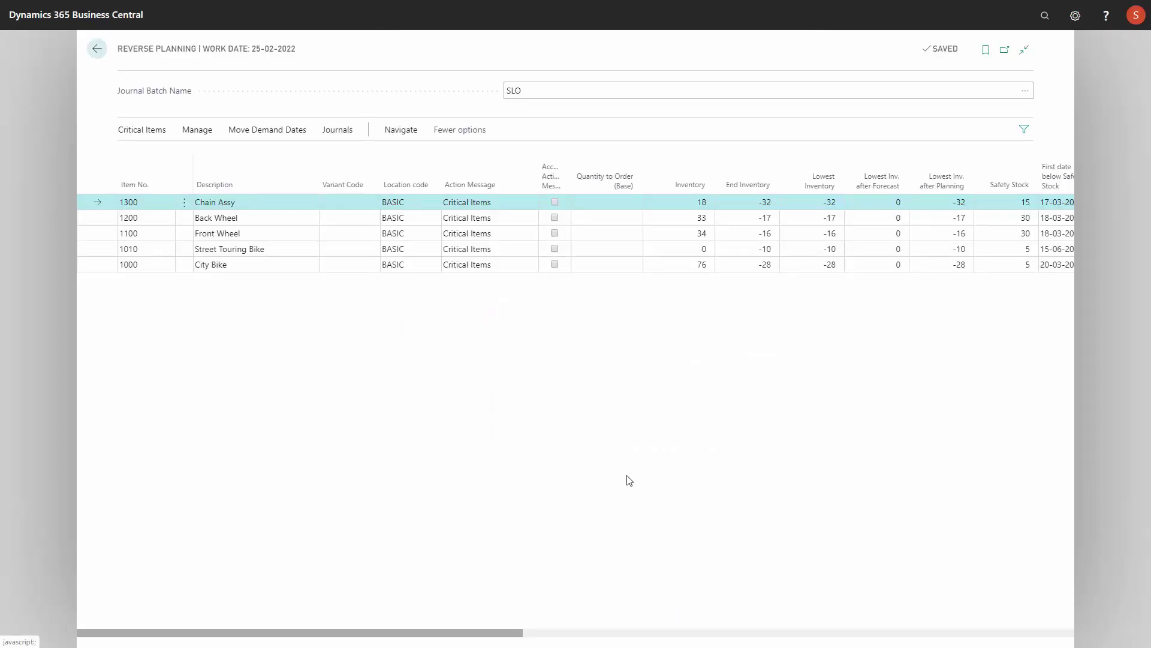
Step: Run Suggest Quantity to Order for the five critical item lines
left_click(151, 133)
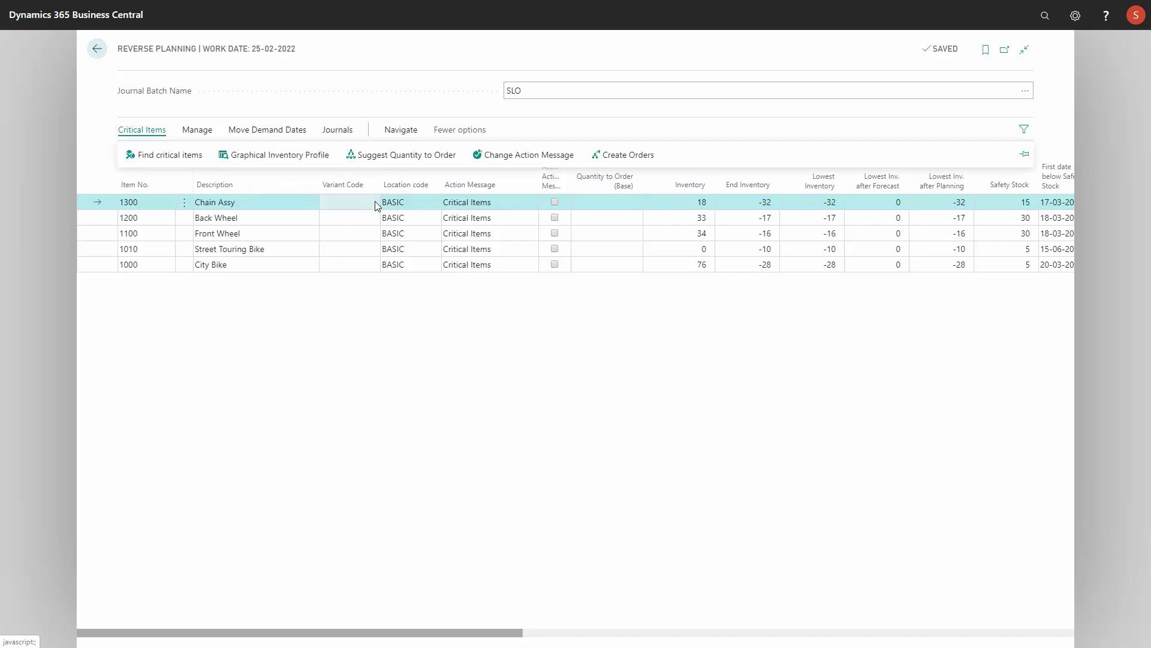
left_click(414, 156)
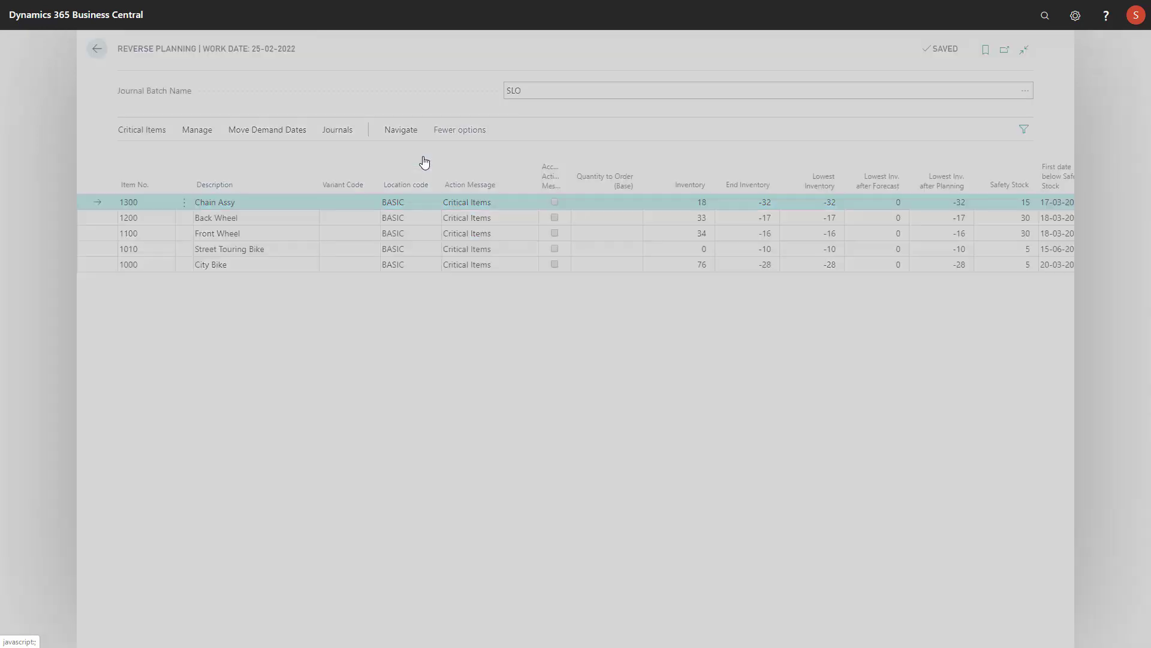
left_click(712, 255)
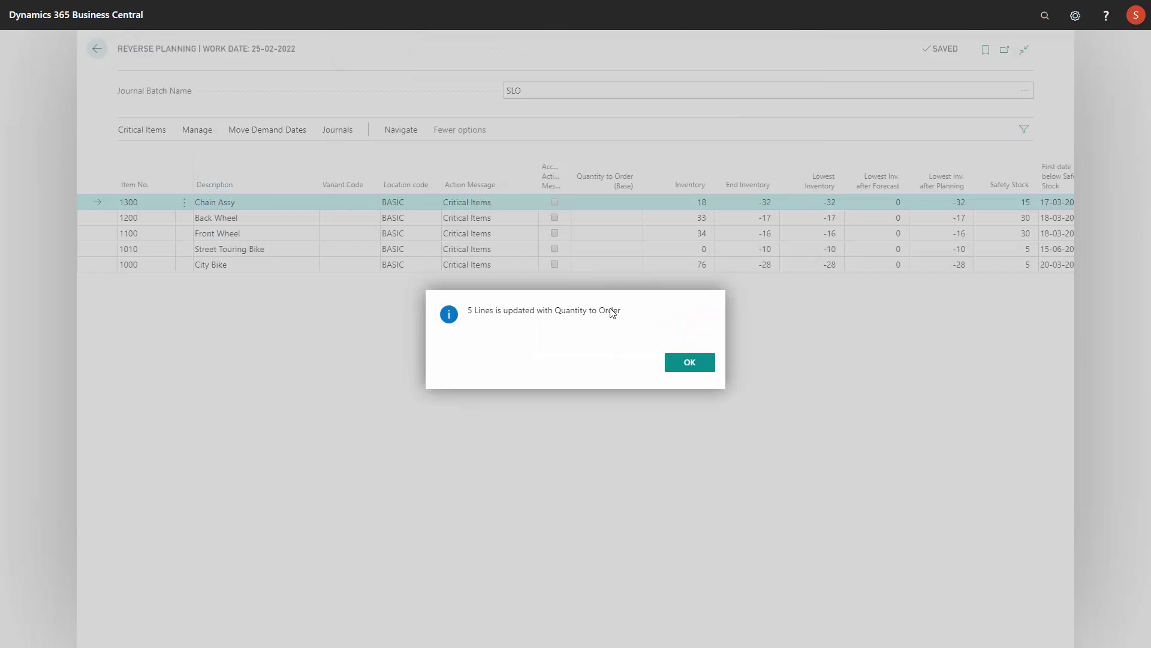
left_click(693, 363)
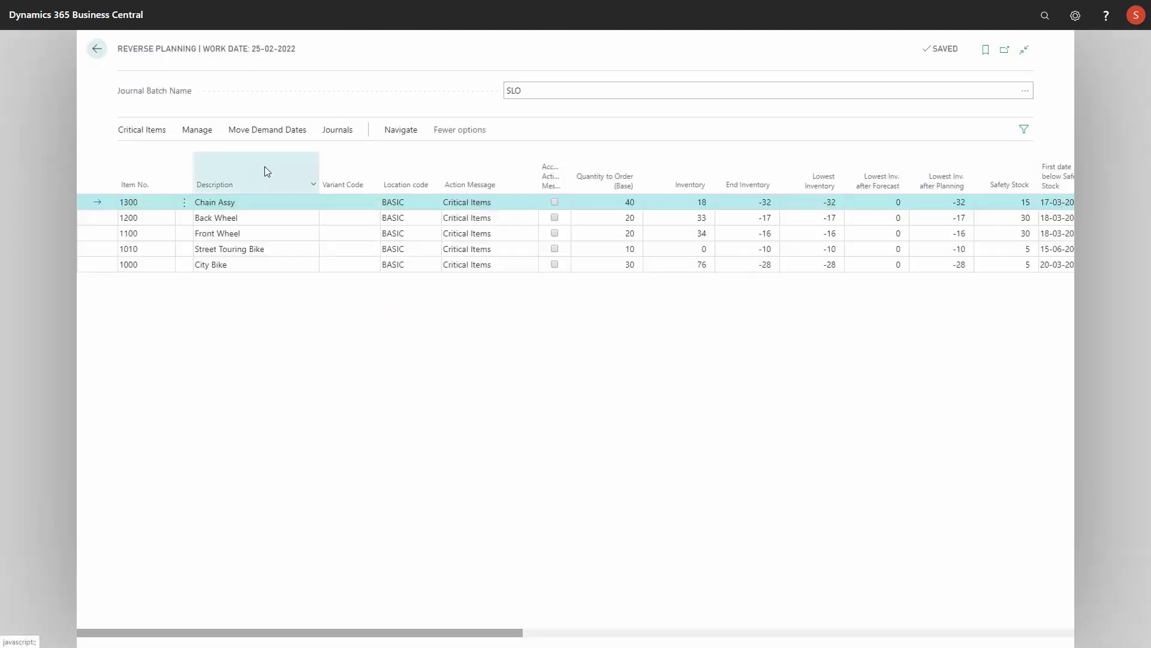
Step: Accept the action messages on all lines and create orders from them
left_click(149, 134)
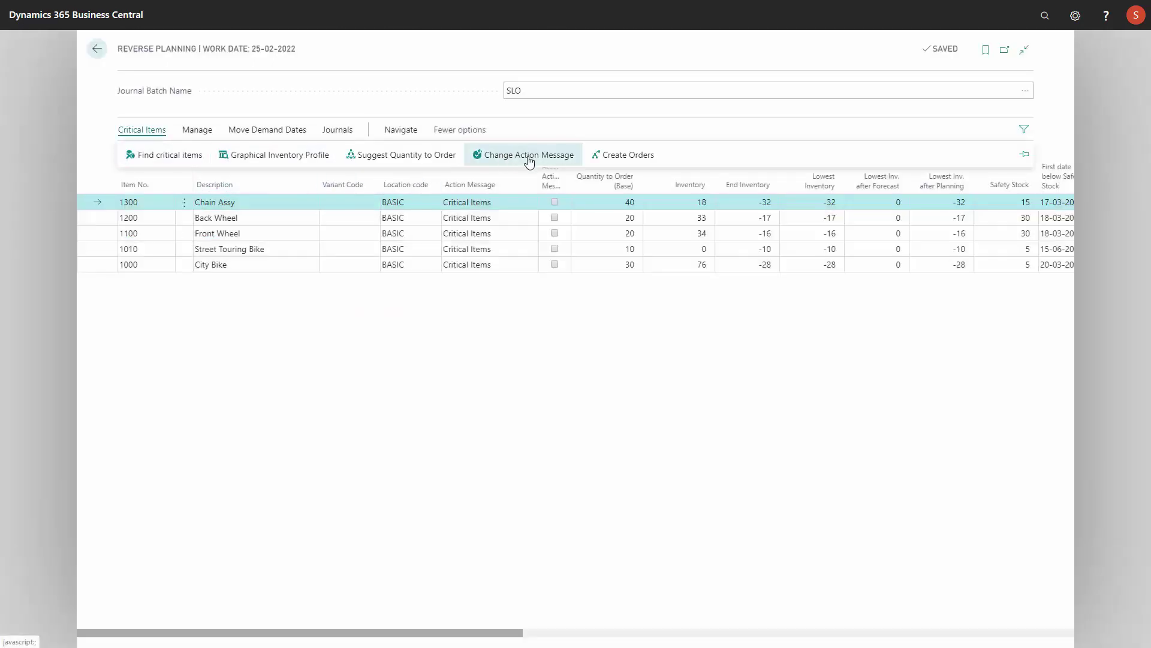
left_click(527, 157)
left_click(635, 372)
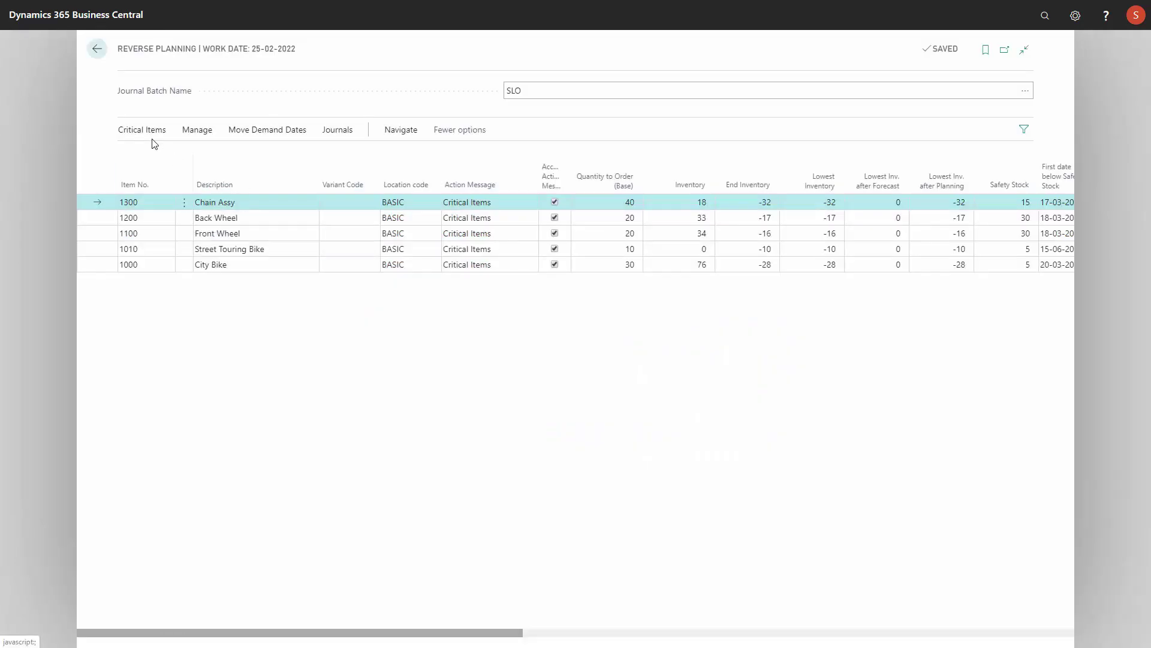
left_click(153, 138)
left_click(629, 159)
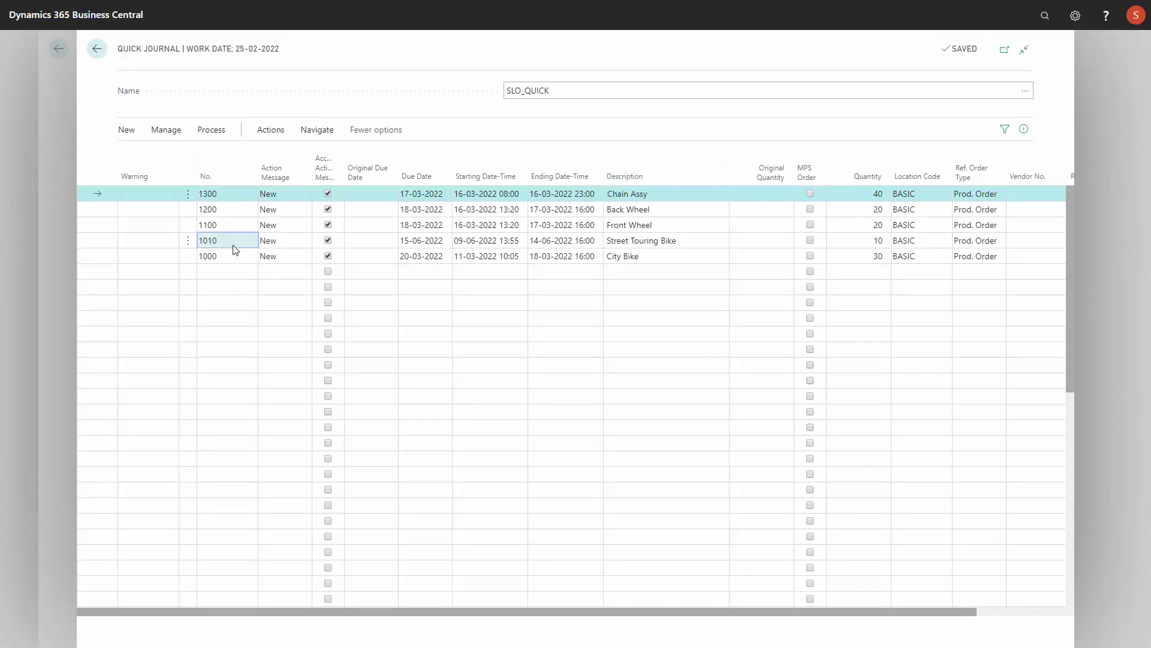
Step: Return to Reverse Planning and rerun Find critical items
left_click(236, 256)
left_click(101, 59)
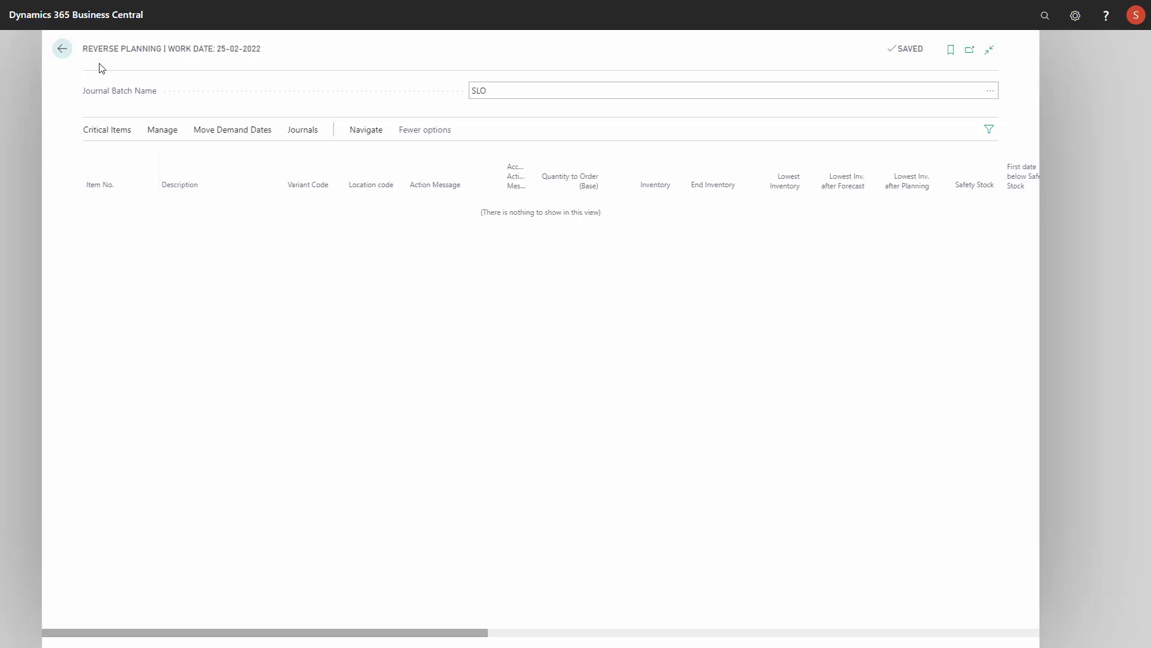
left_click(139, 132)
left_click(151, 156)
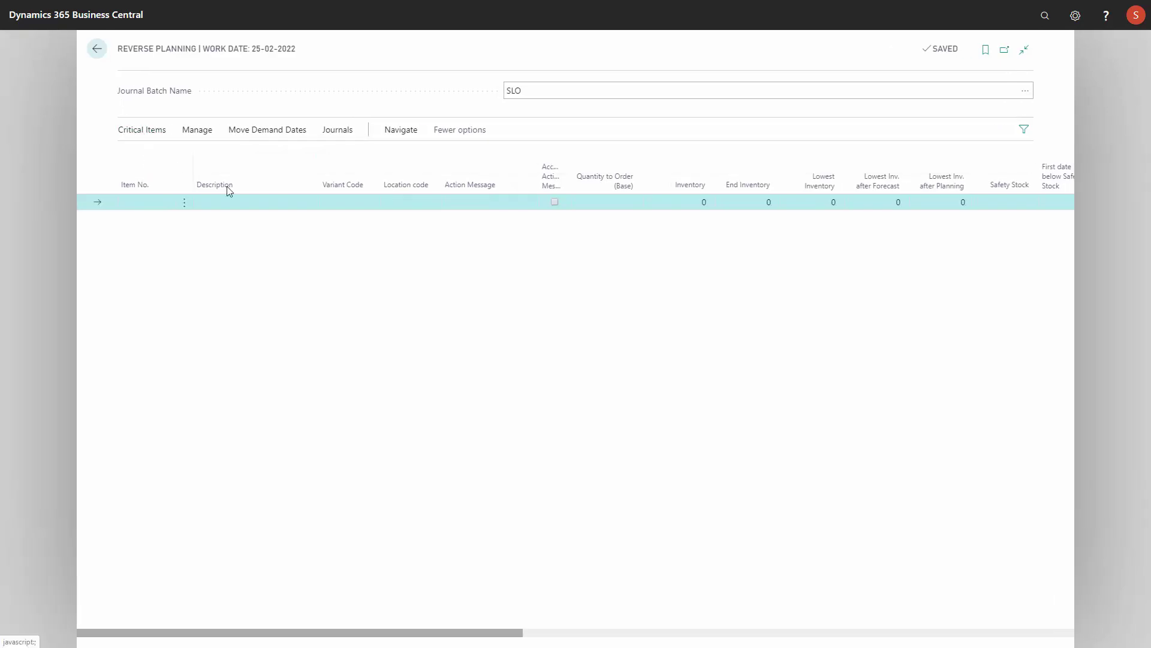
left_click(688, 603)
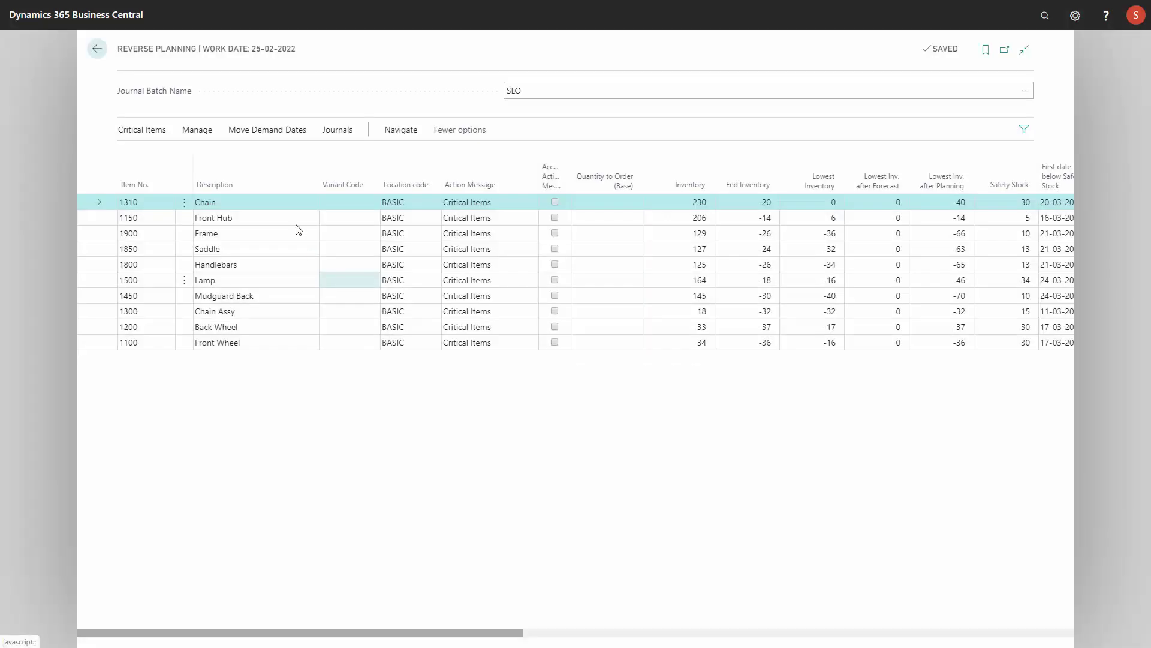
Step: Suggest quantities to order for the ten lines, calculating End Inventory to Zero
left_click(140, 132)
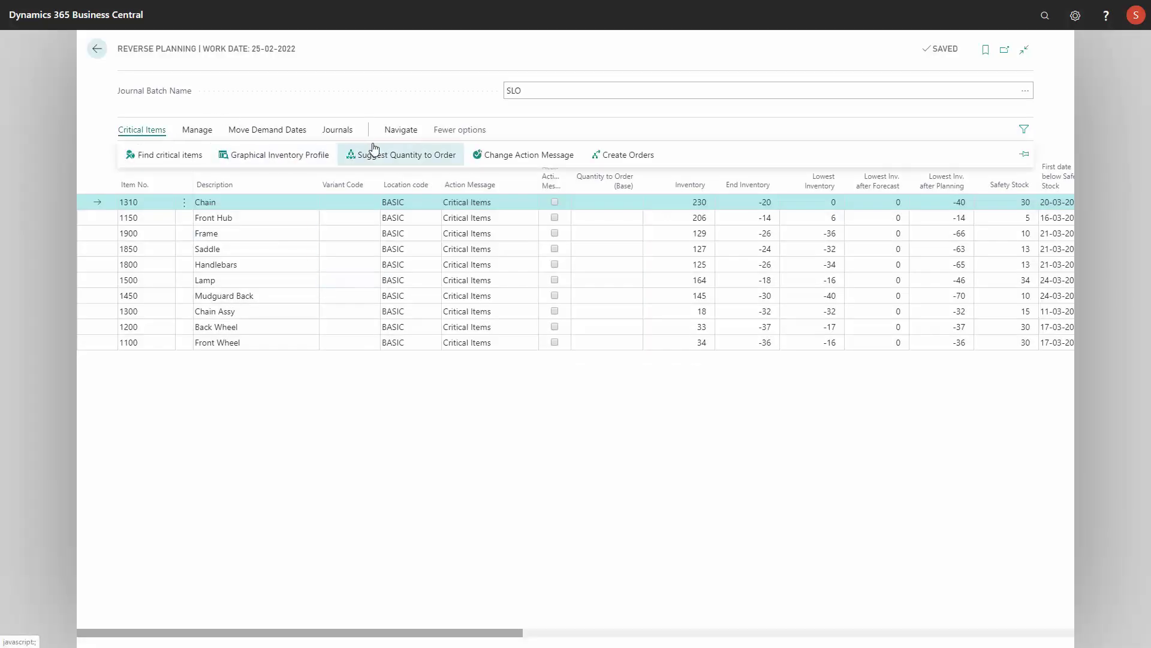
left_click(393, 154)
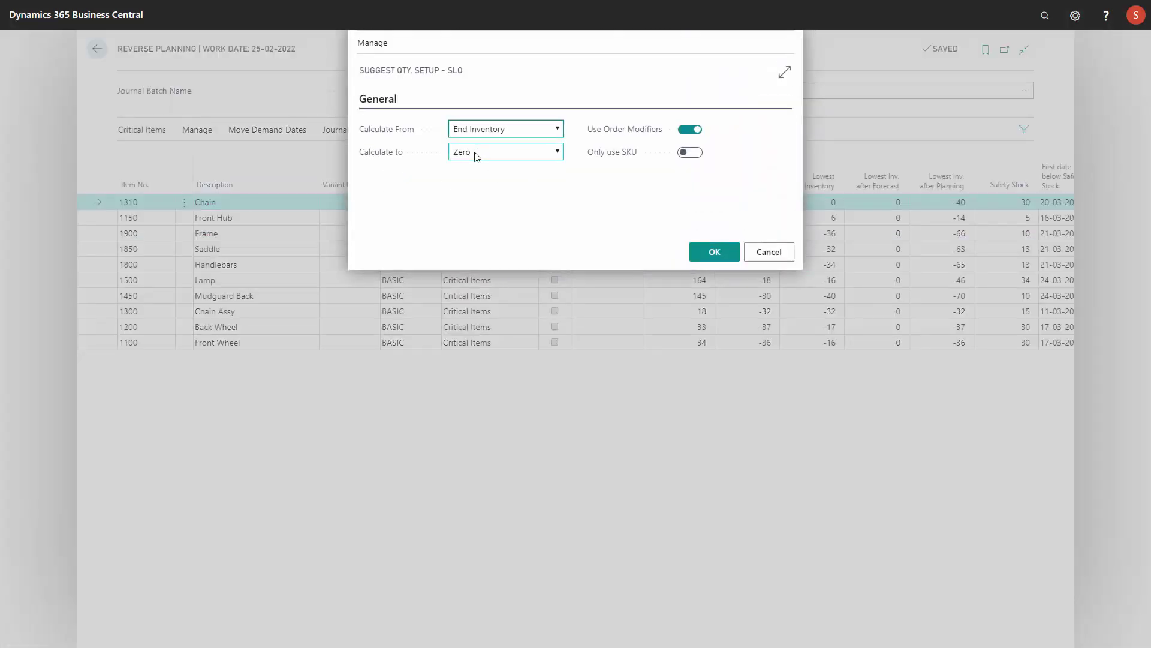
left_click(724, 253)
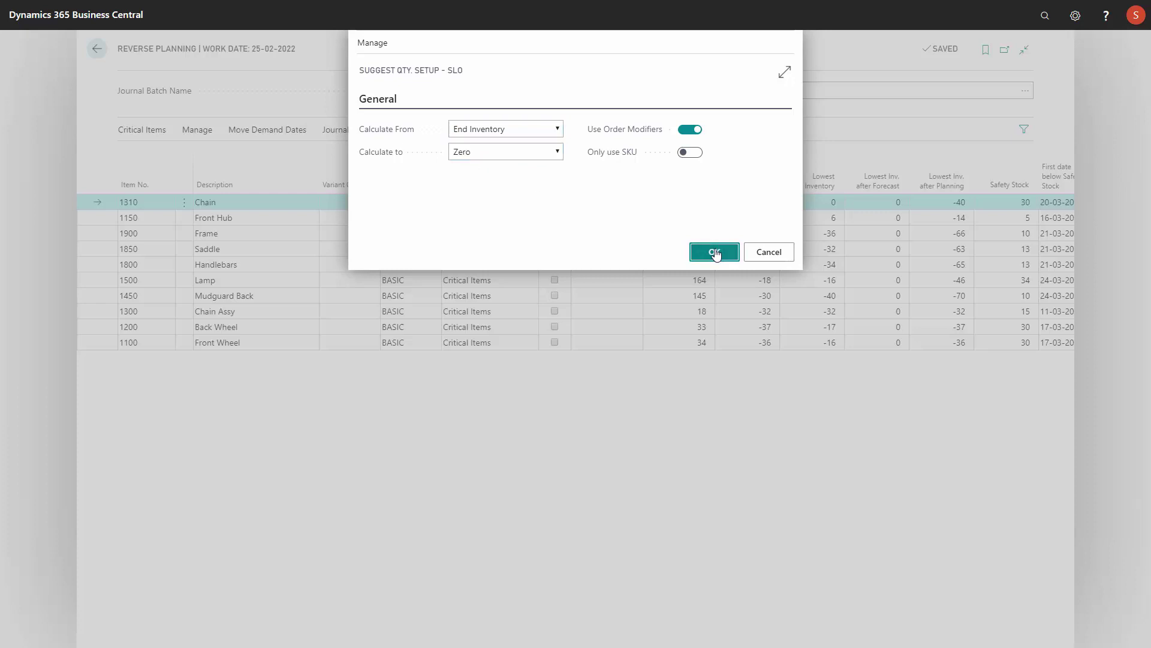
left_click(688, 363)
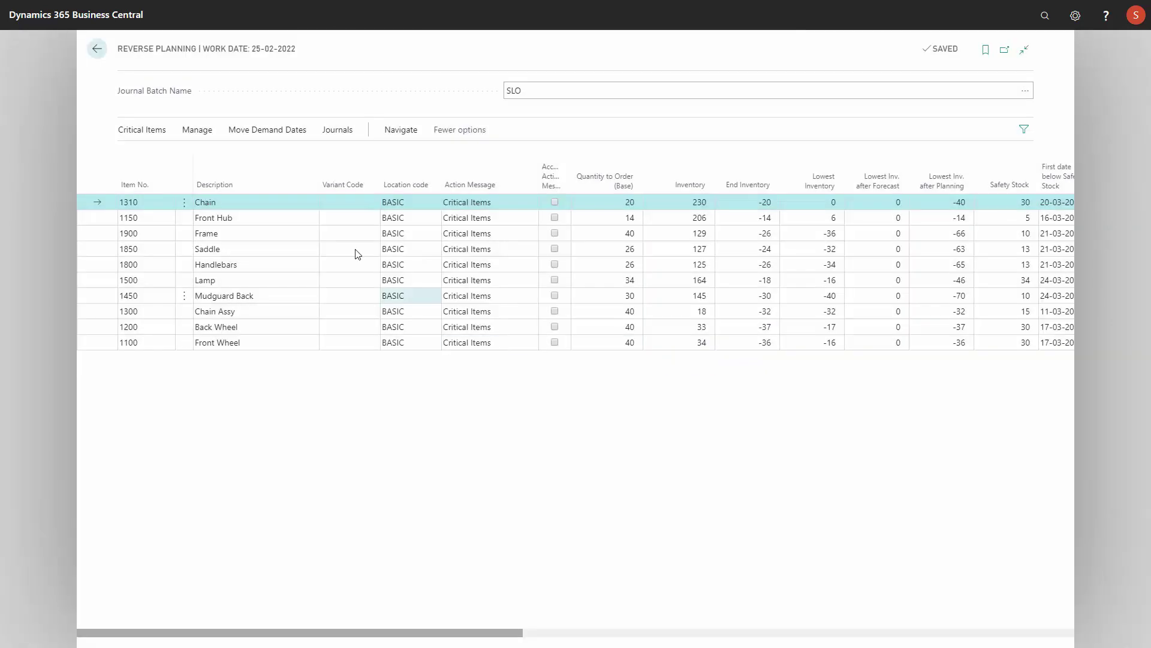
Step: Accept the action messages on all ten lines and create their orders
left_click(142, 130)
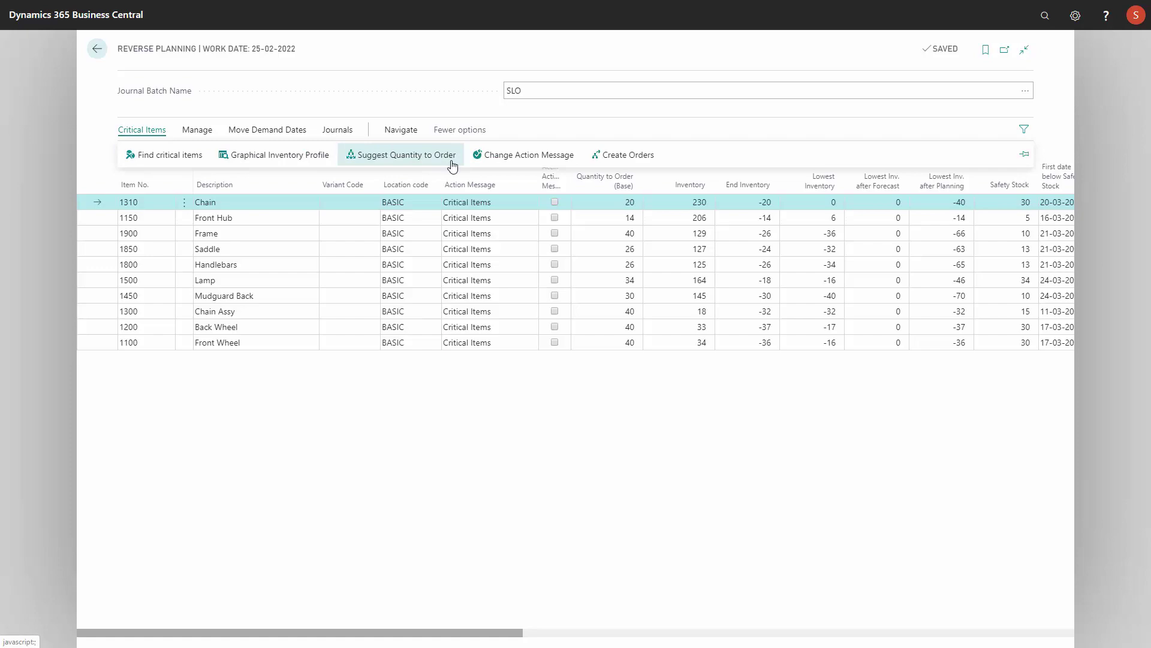
left_click(492, 155)
left_click(629, 371)
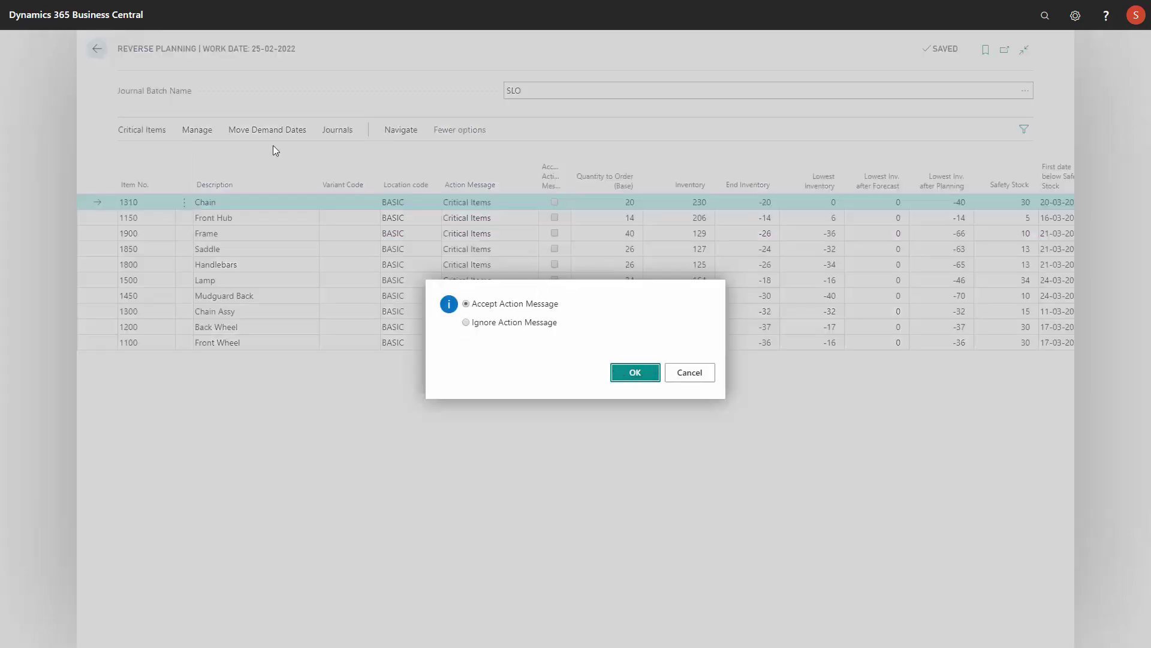
left_click(135, 130)
left_click(623, 156)
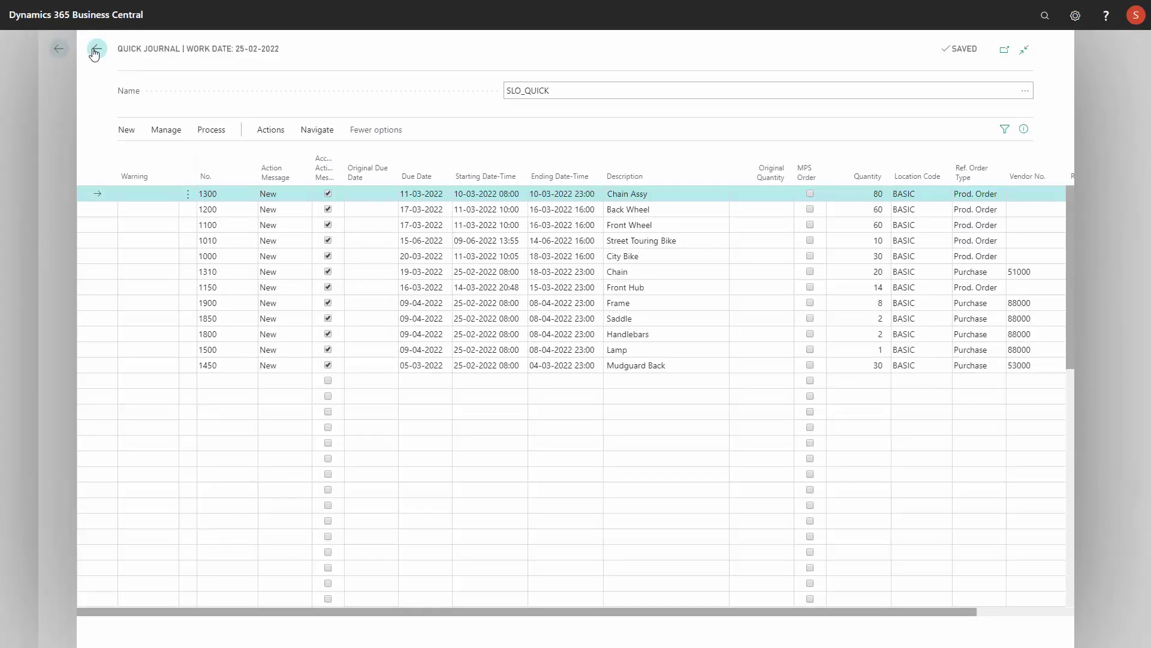
Step: Rerun Find critical items with Auto run Suggest Qty to Order and automatic order creation on
left_click(95, 50)
left_click(142, 129)
left_click(162, 156)
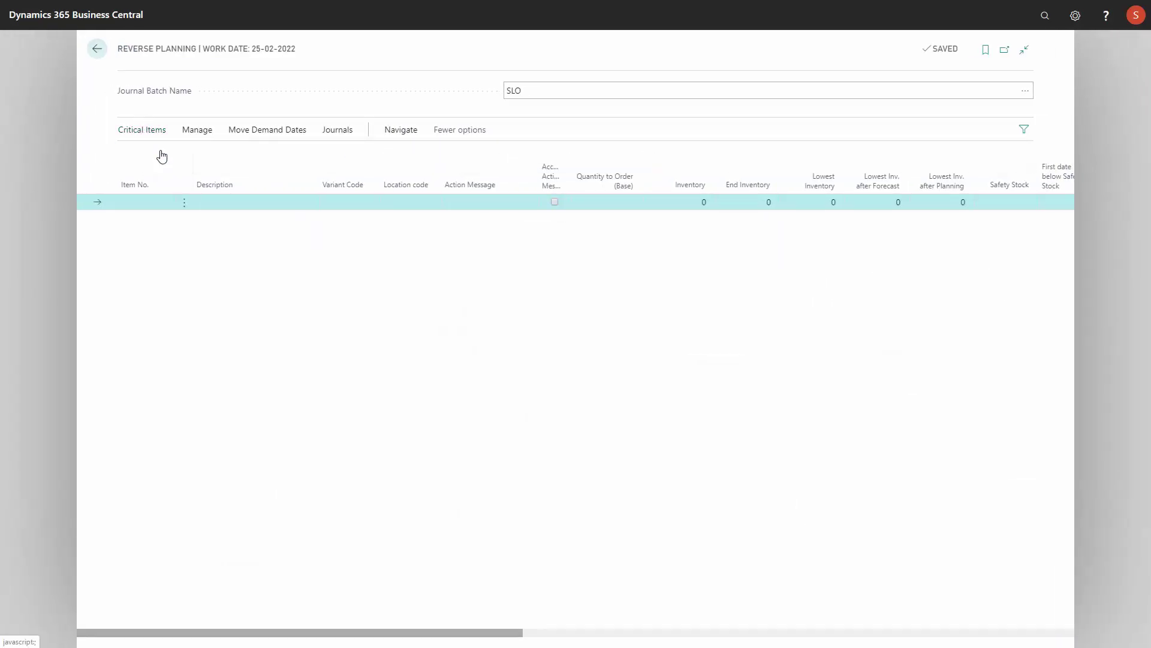
left_click_drag(753, 306, 759, 571)
left_click(562, 360)
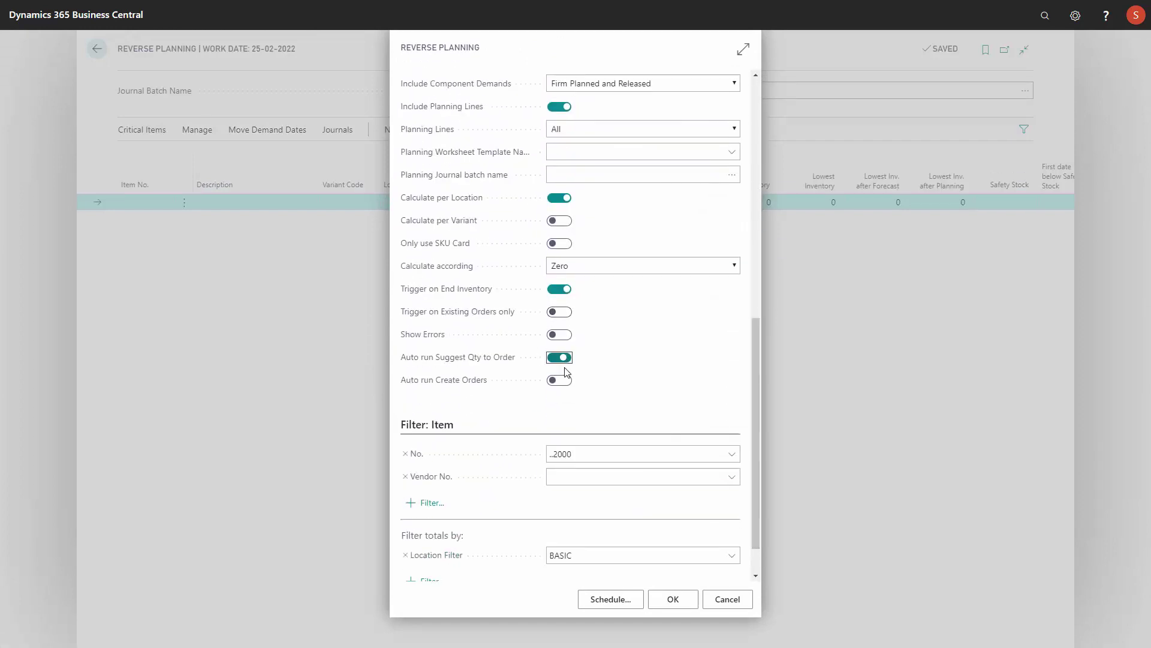
left_click(559, 379)
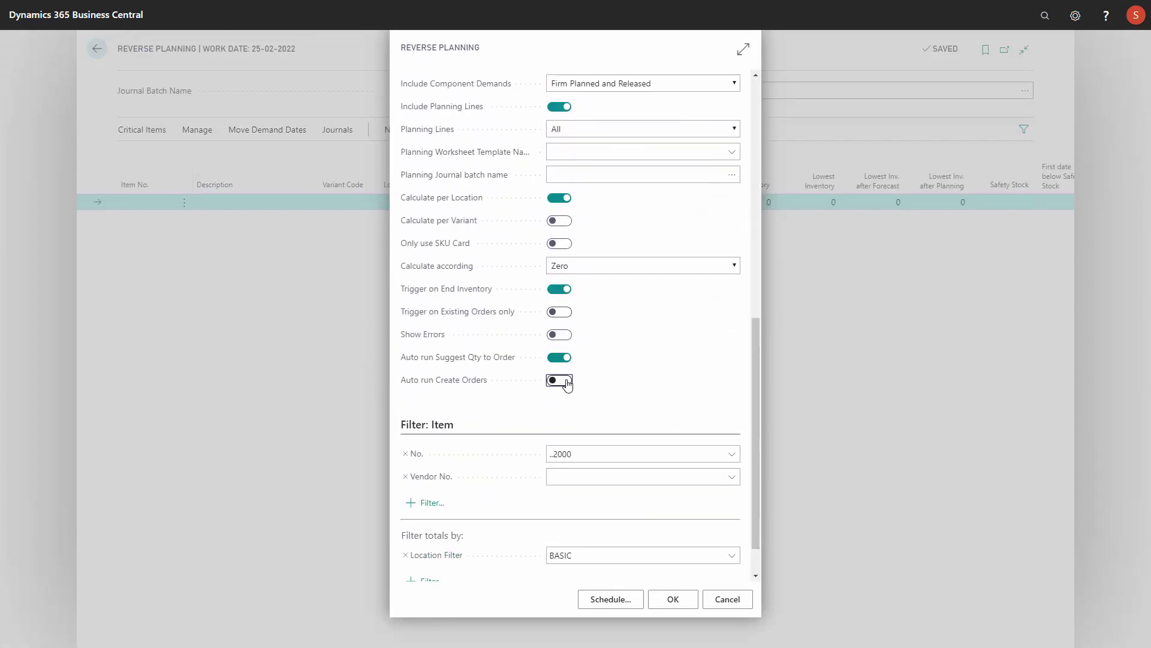
left_click(673, 600)
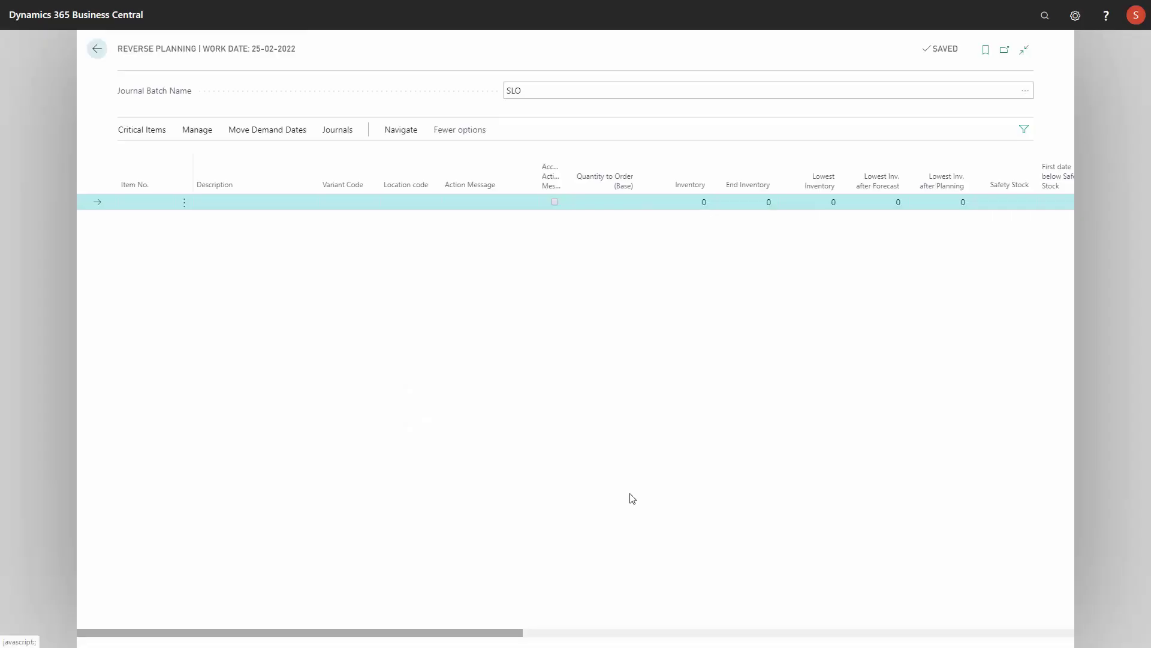
Step: Rerun Find critical items twice, the second time with both Auto run options switched off
left_click(151, 133)
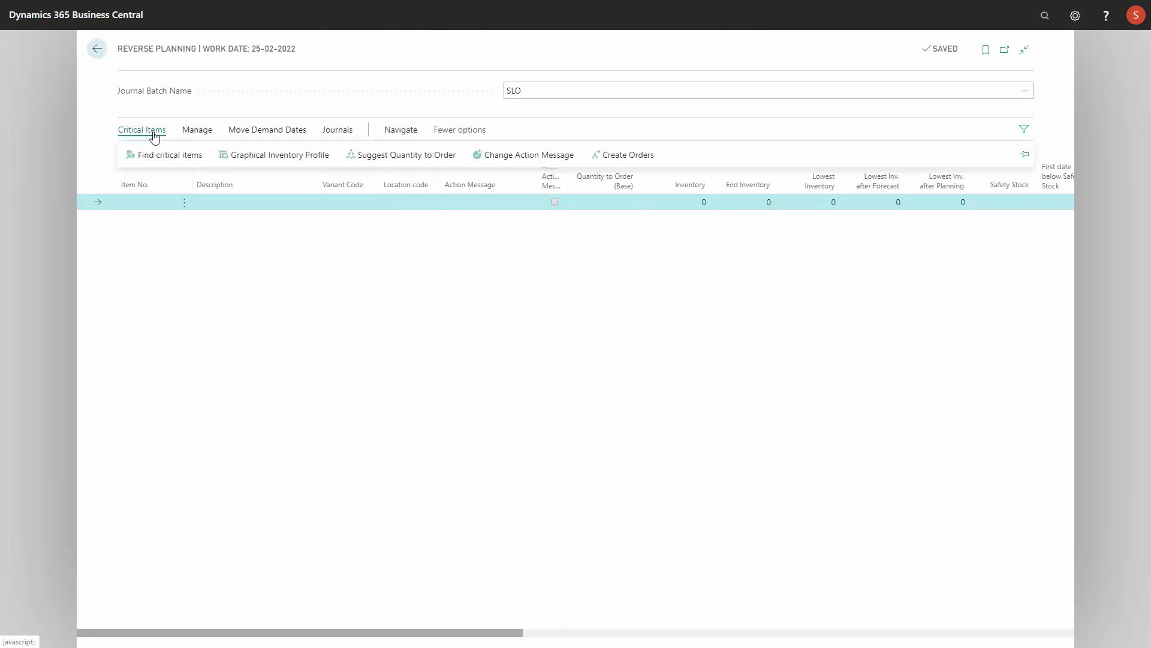
left_click(153, 155)
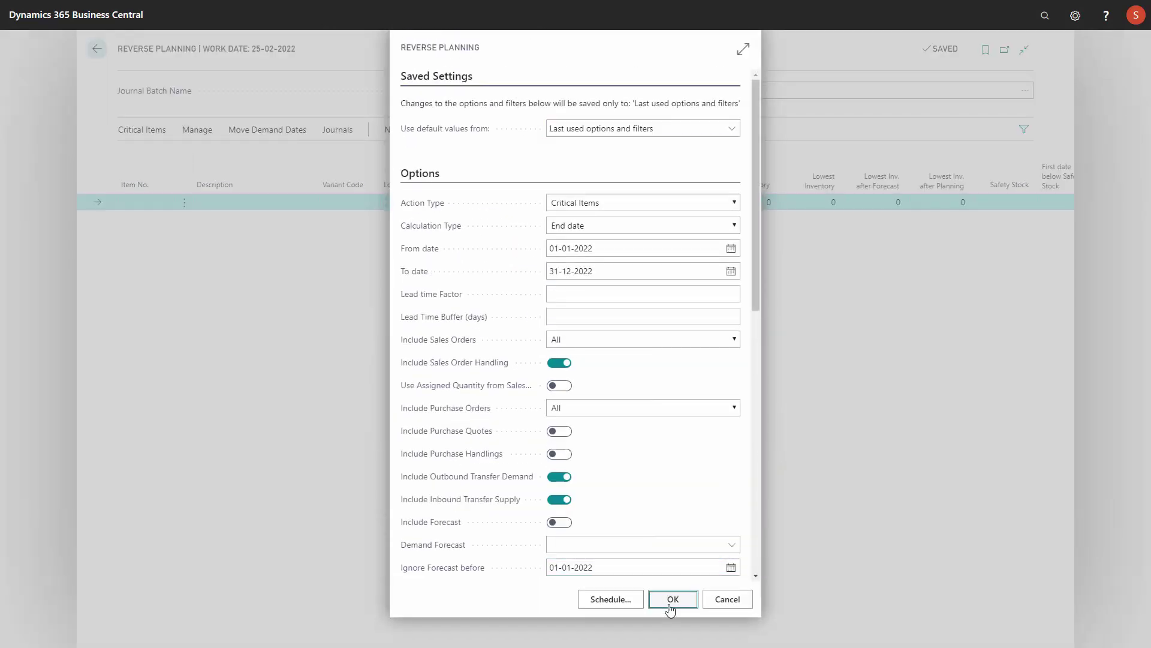
left_click(671, 601)
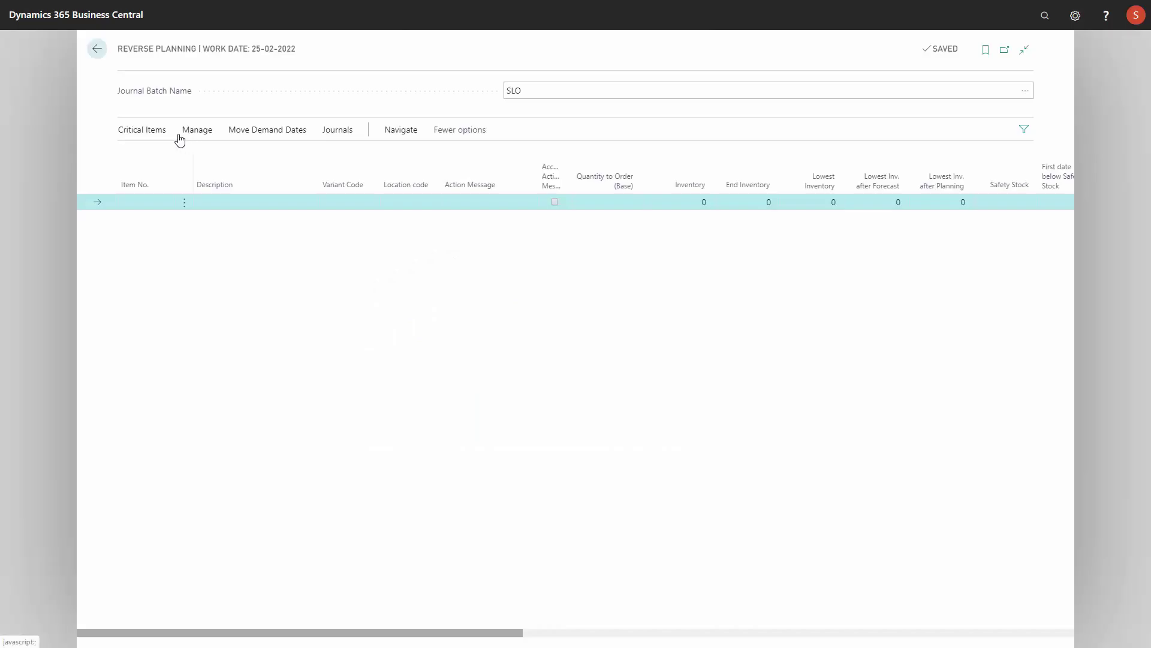
left_click(146, 132)
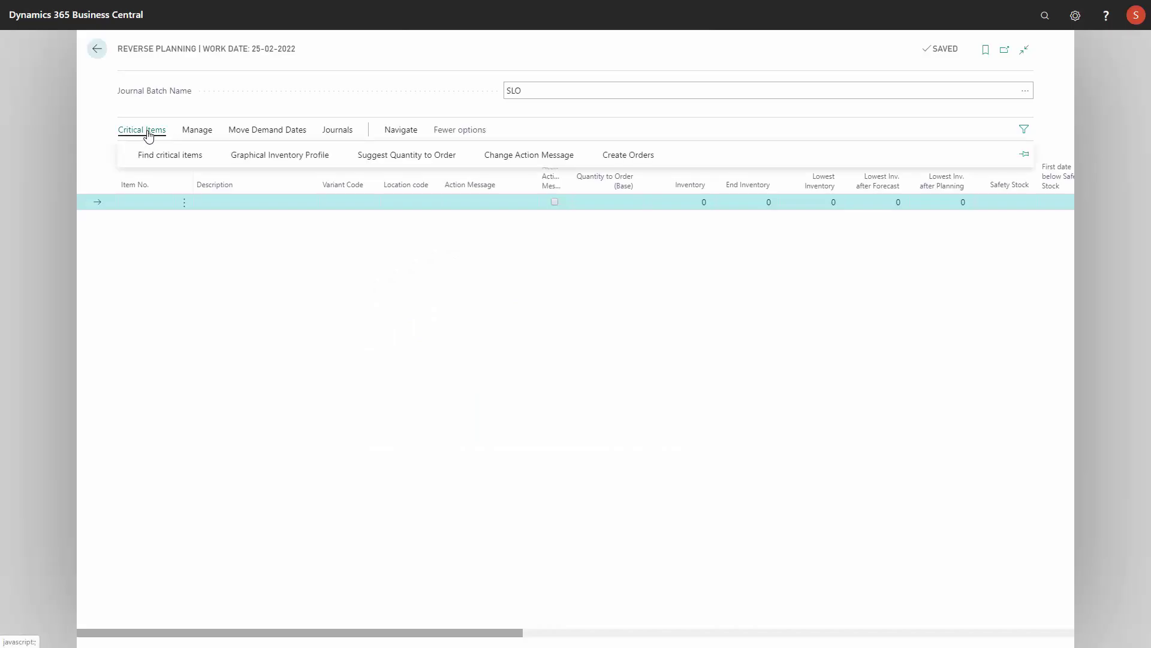
left_click(154, 154)
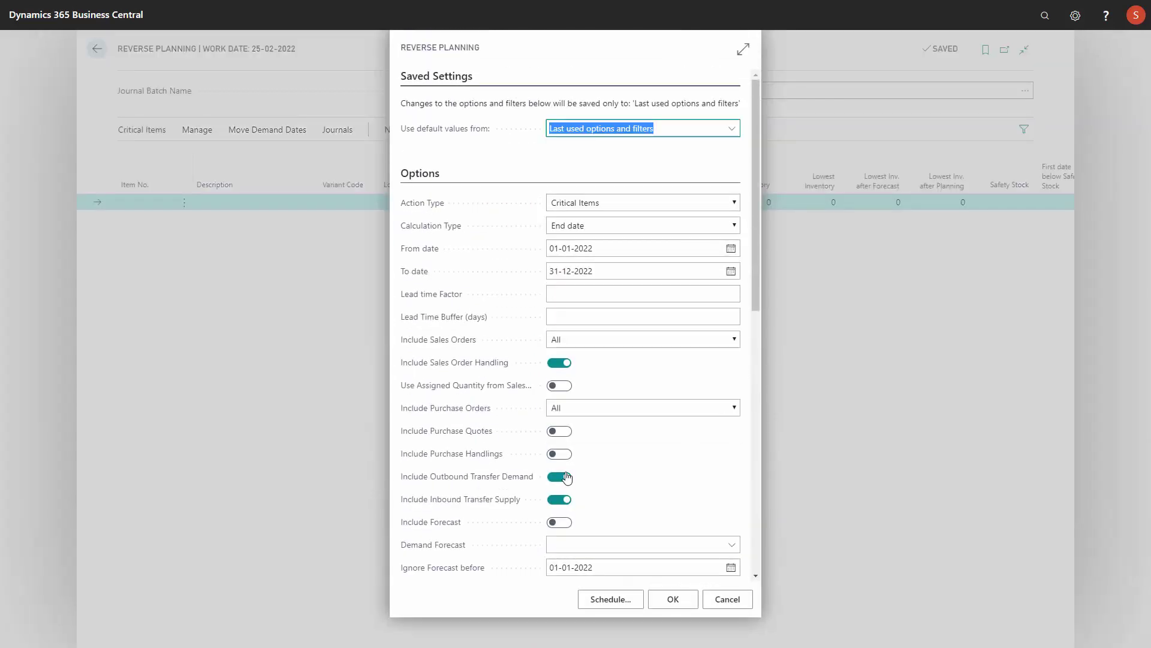
scroll(757, 508, "down", 2)
scroll(758, 508, "down", 5)
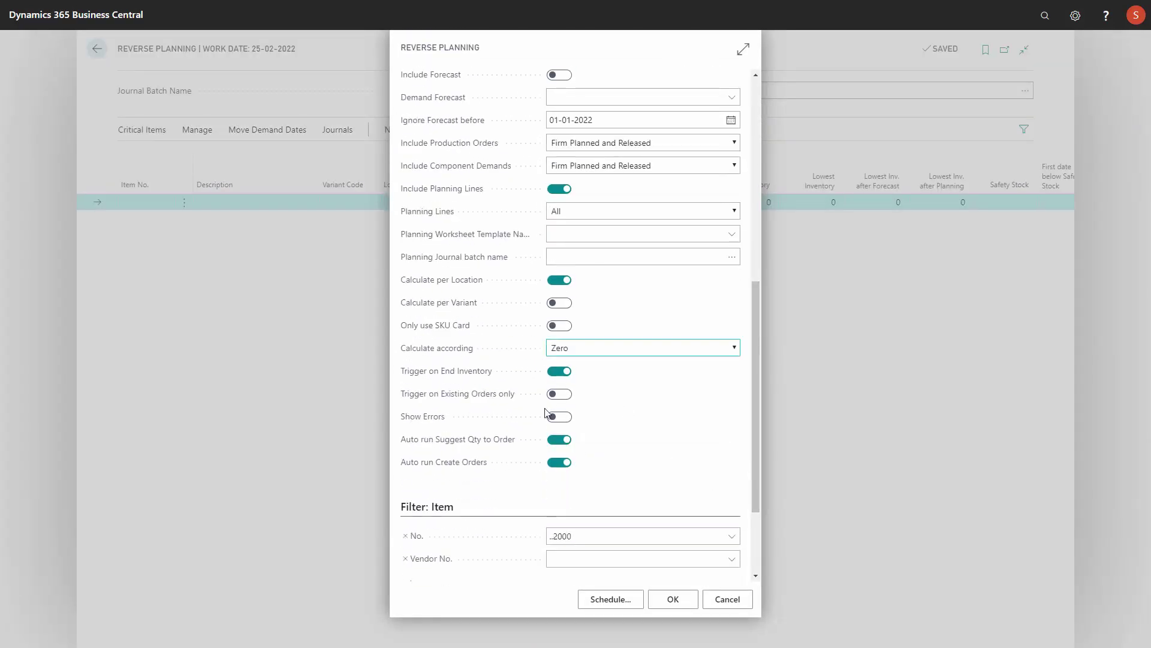
left_click(559, 439)
left_click(558, 462)
left_click(673, 598)
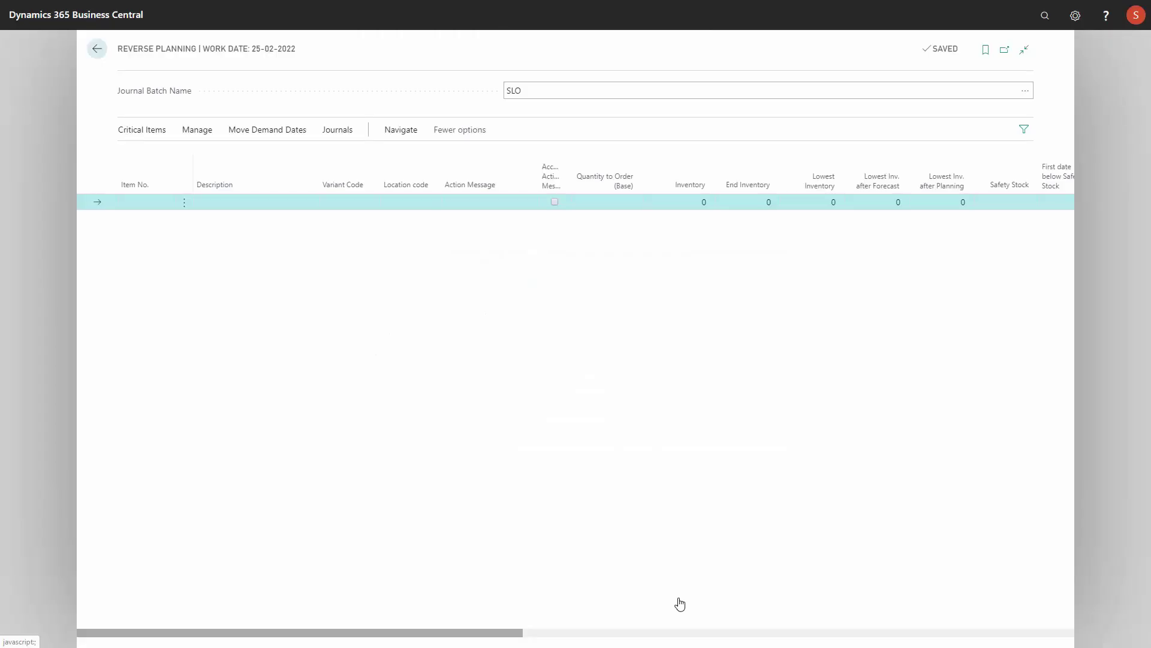
Step: Open the SLO_QUICK quick journal from the Journals actions
left_click(337, 131)
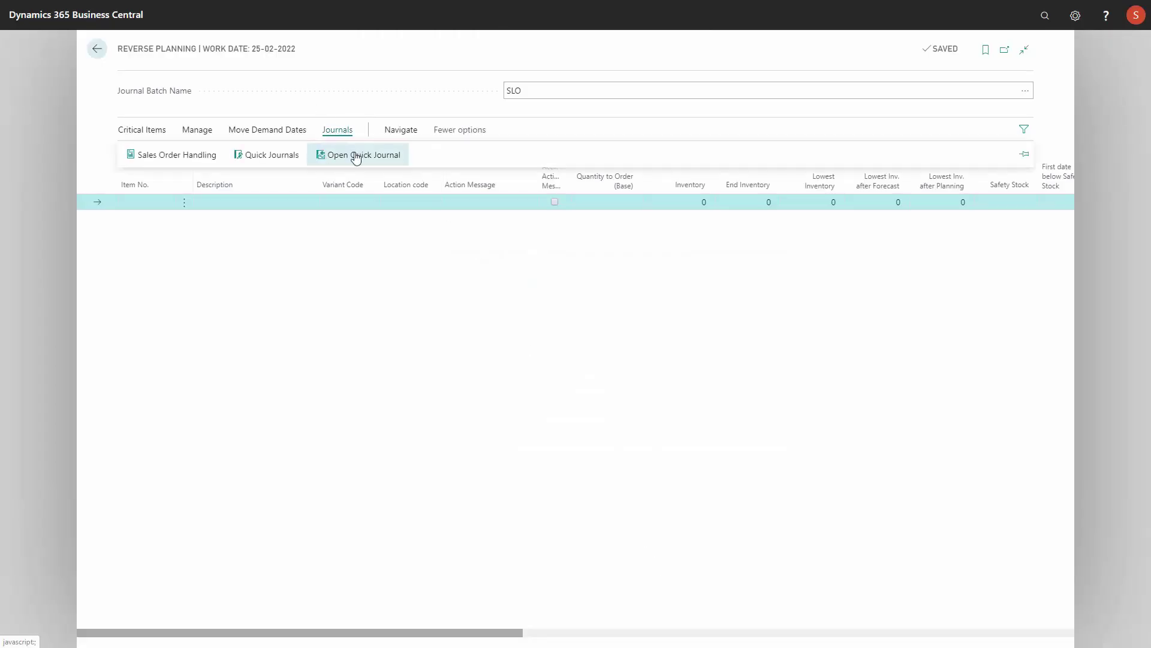
left_click(357, 155)
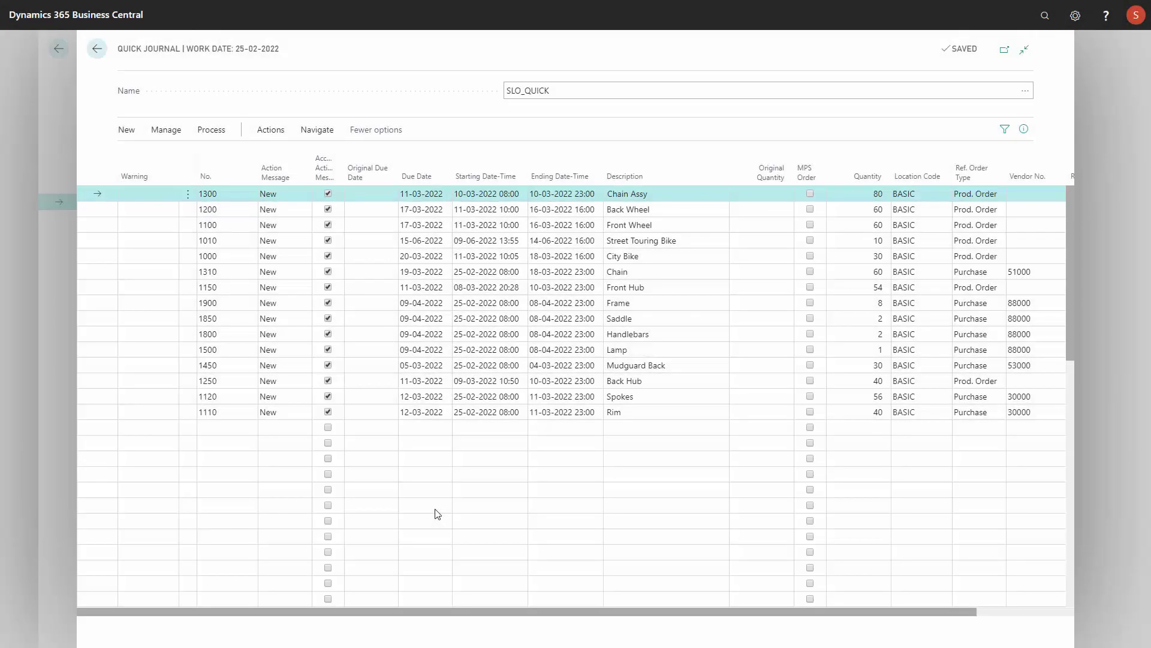
Step: Set due dates: line 1450 to 12-04-2022, 1310 to 17-05-2022, 1120 Spokes to 18-03-2022
left_click(422, 367)
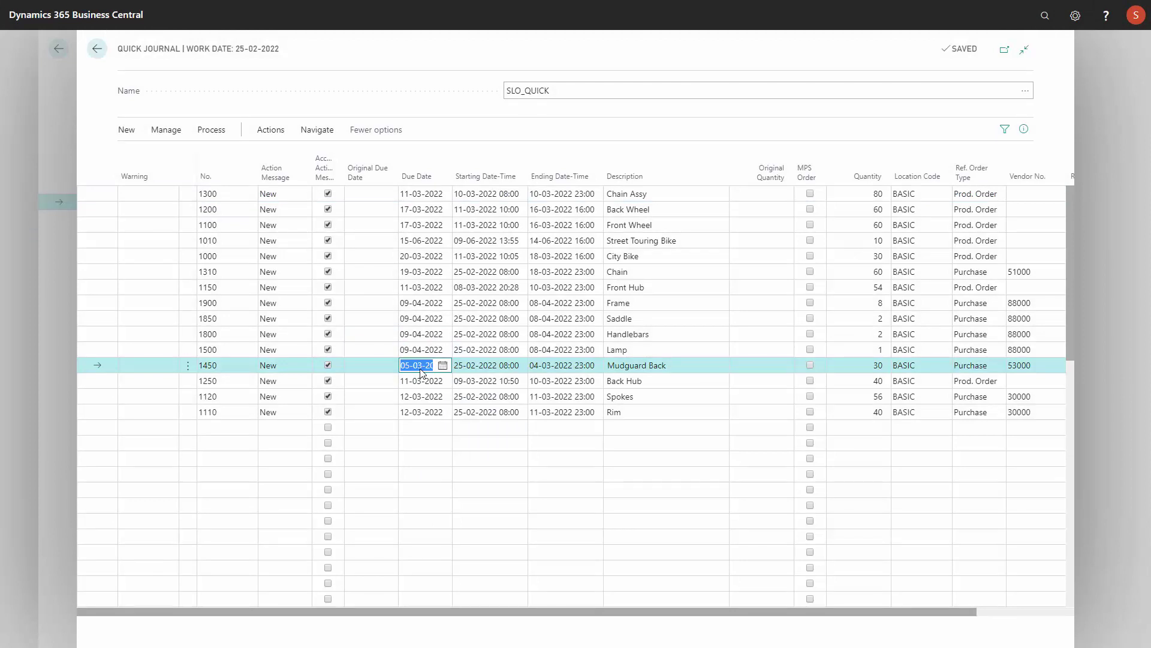
type("120422")
key("Tab")
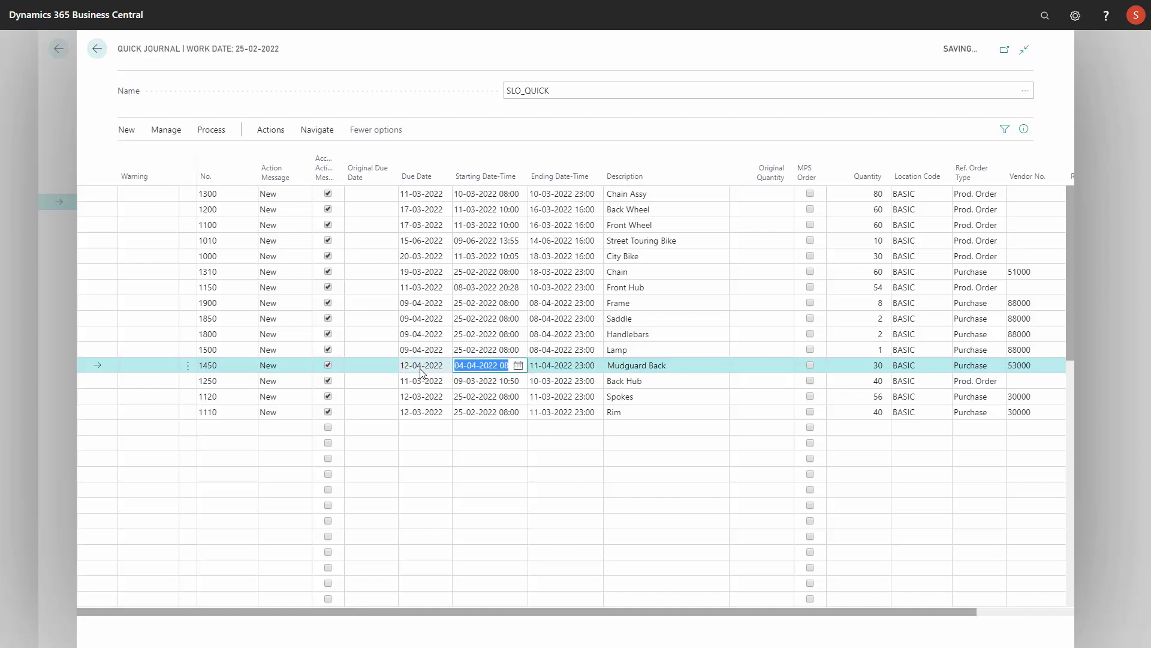
left_click(431, 271)
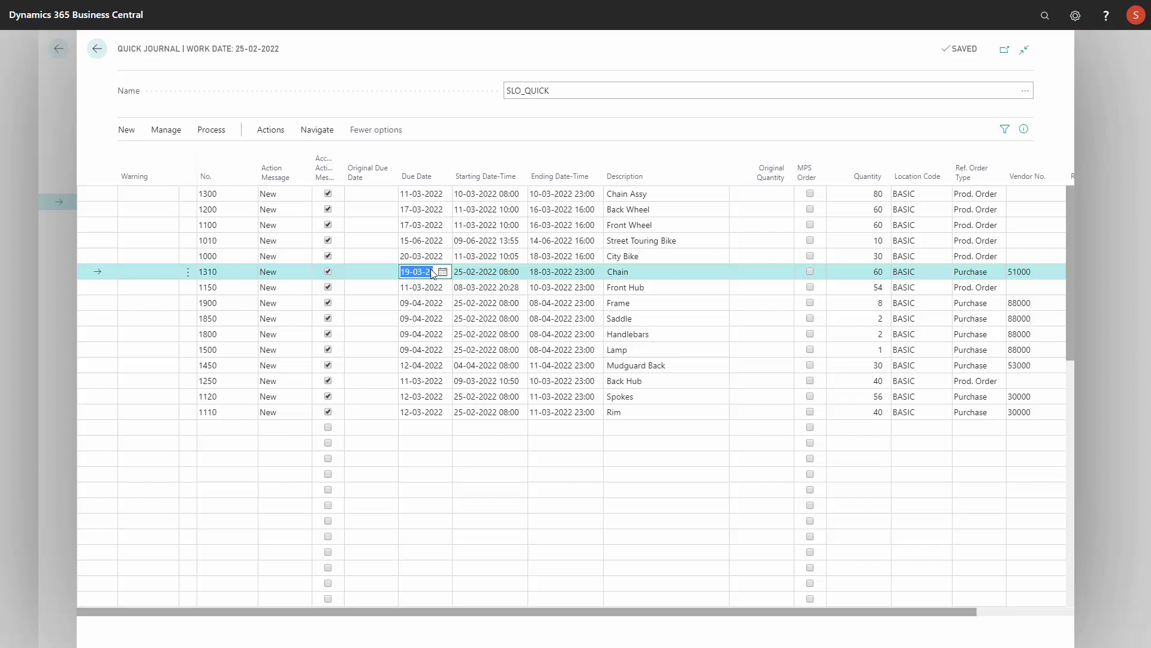
type("17-")
type("05")
key("Tab")
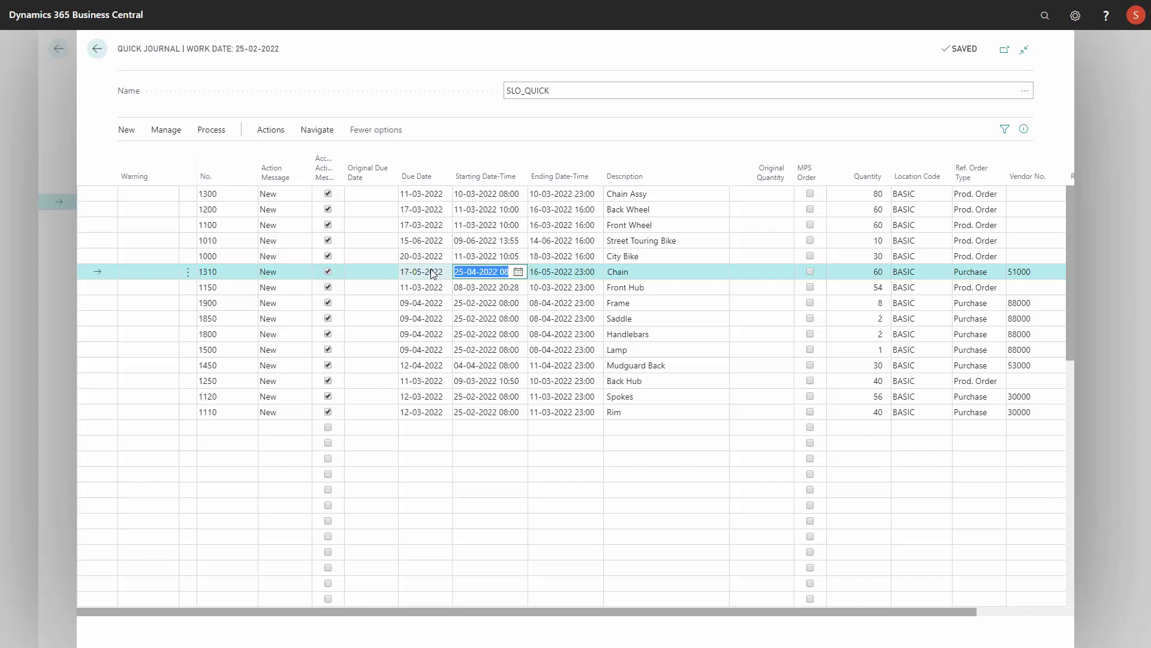
left_click(419, 401)
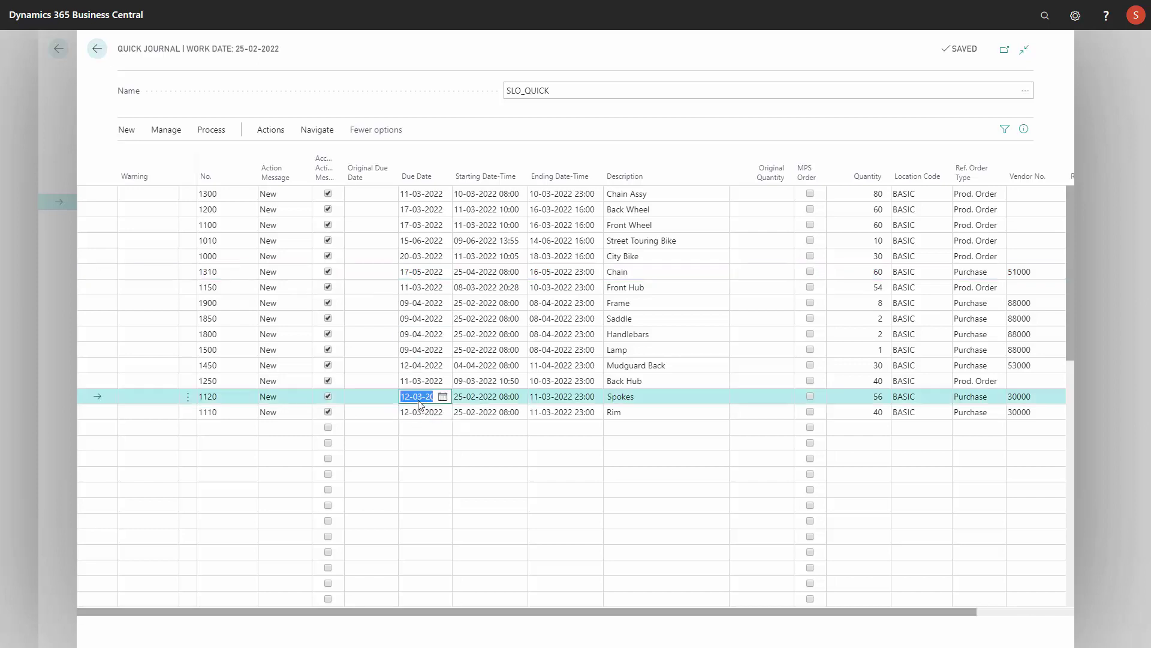
type("180322")
key("Tab")
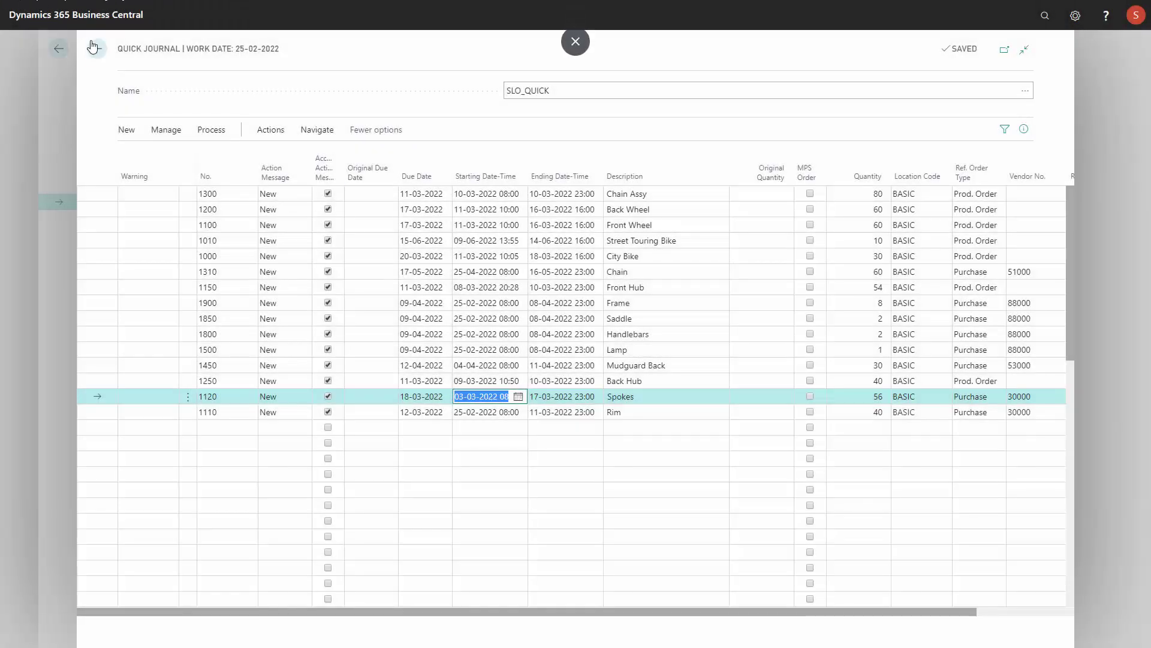
Step: Suggest moving demand dates for the SLO batch with Trigger on End Inventory turned off
left_click(94, 48)
left_click(264, 130)
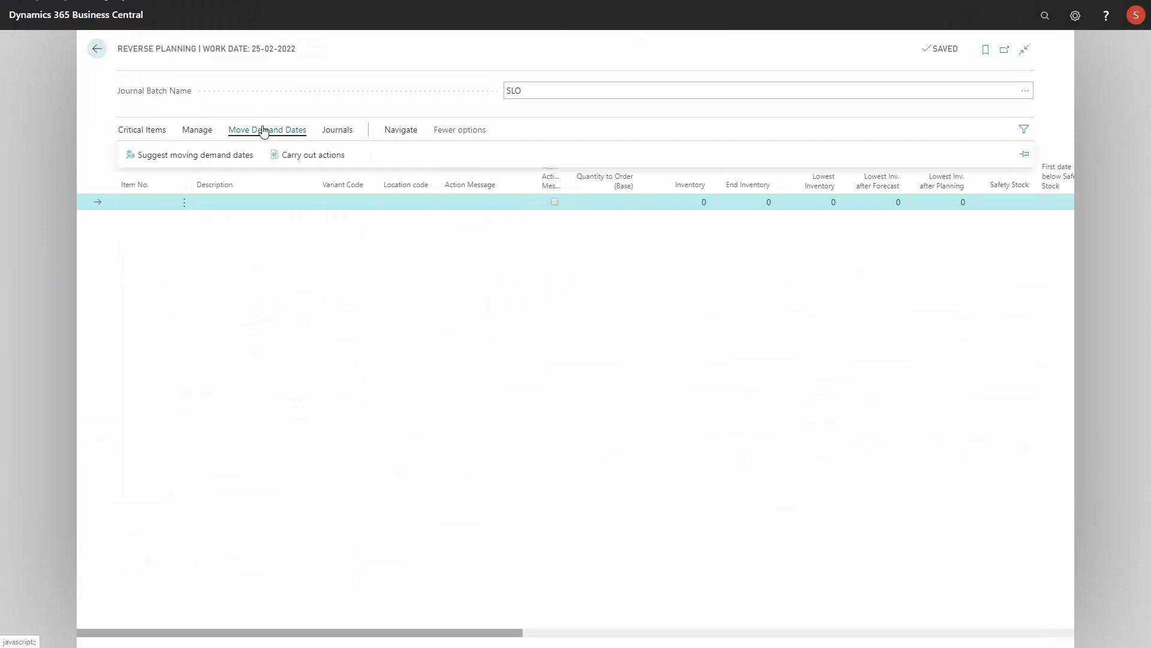
left_click(219, 154)
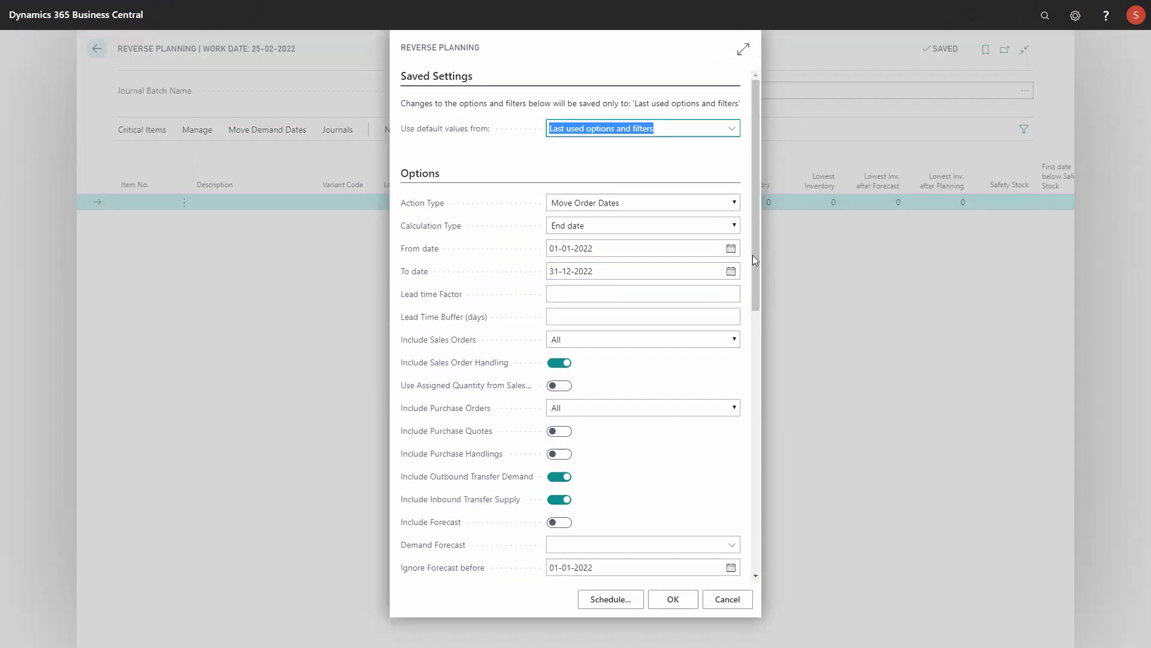
left_click_drag(753, 254, 748, 445)
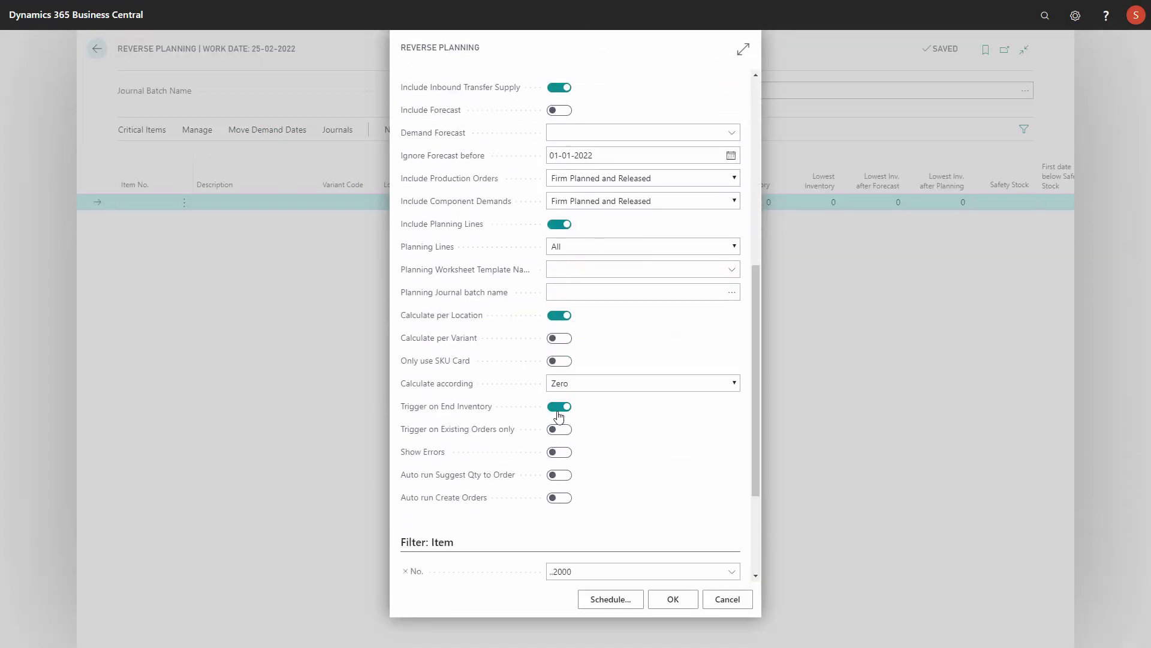
left_click(559, 409)
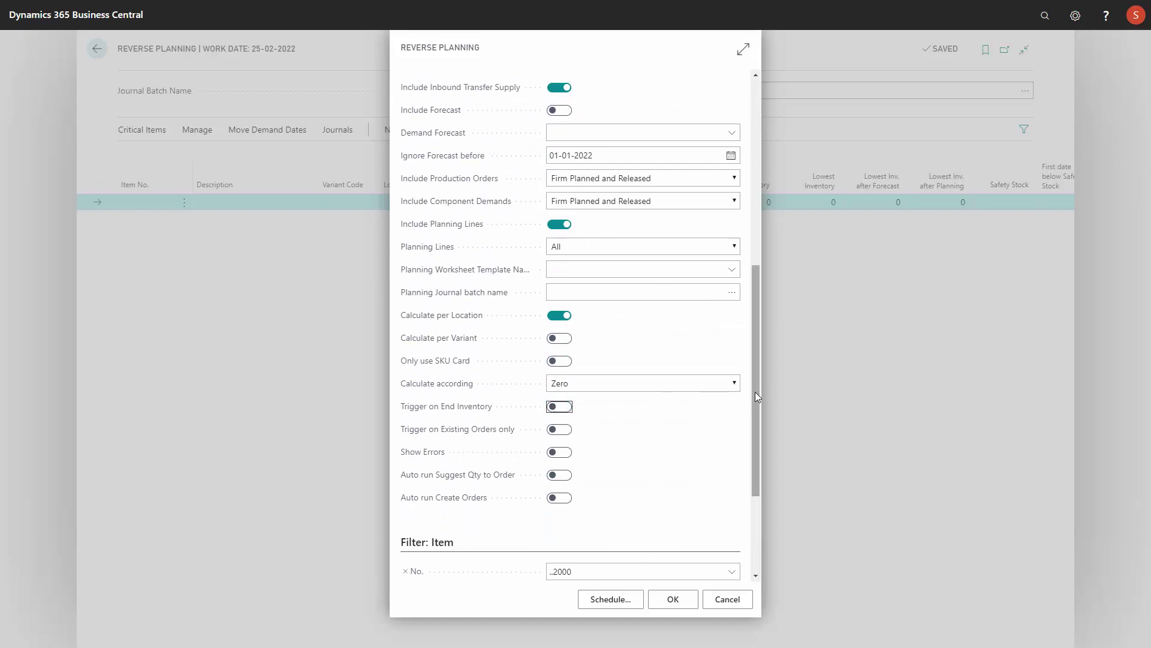
scroll(754, 400, "down", 3)
left_click(673, 600)
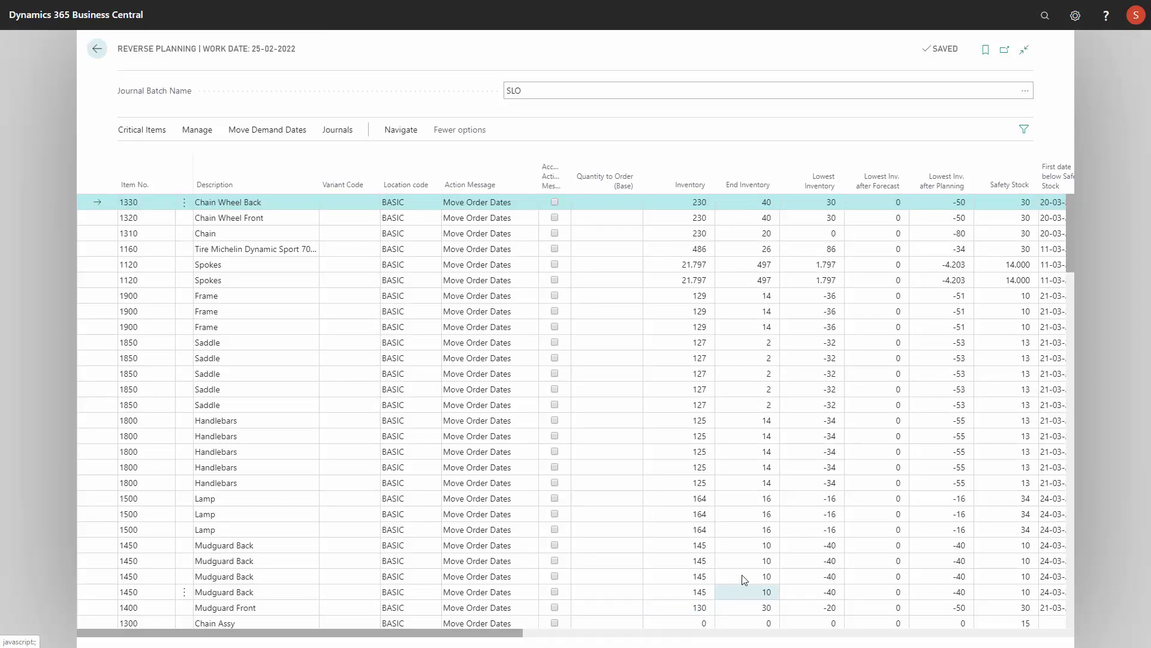
Step: Review the City Bike sales order lines' suggested new due dates without changing them
left_click_drag(1072, 303, 1071, 613)
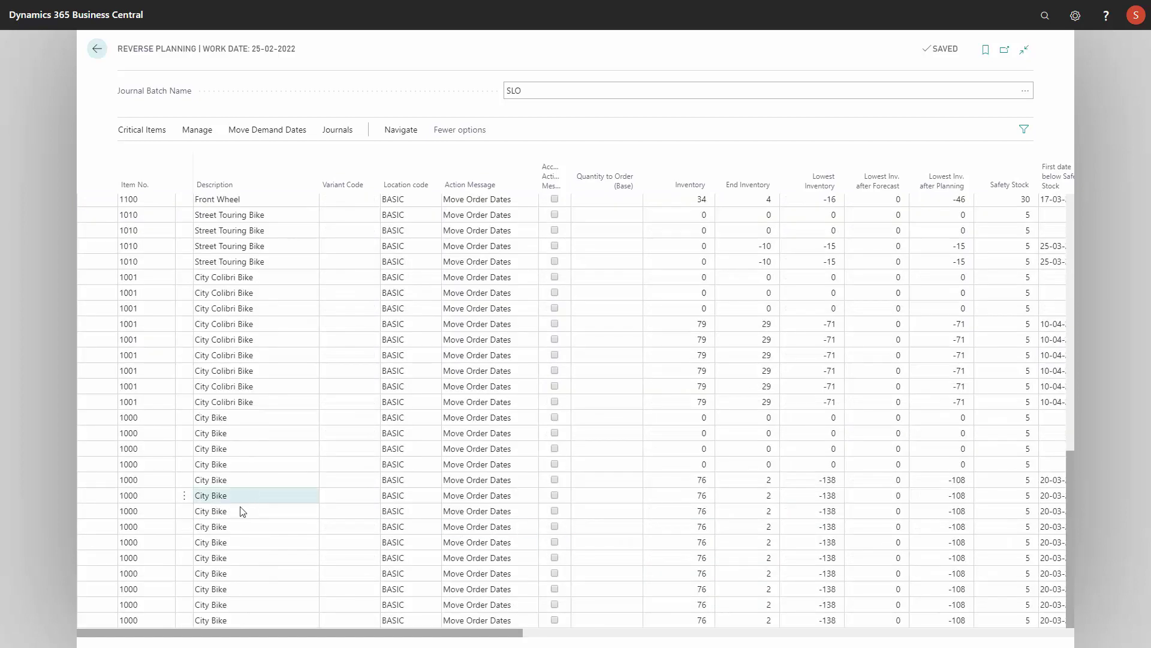
left_click(237, 529)
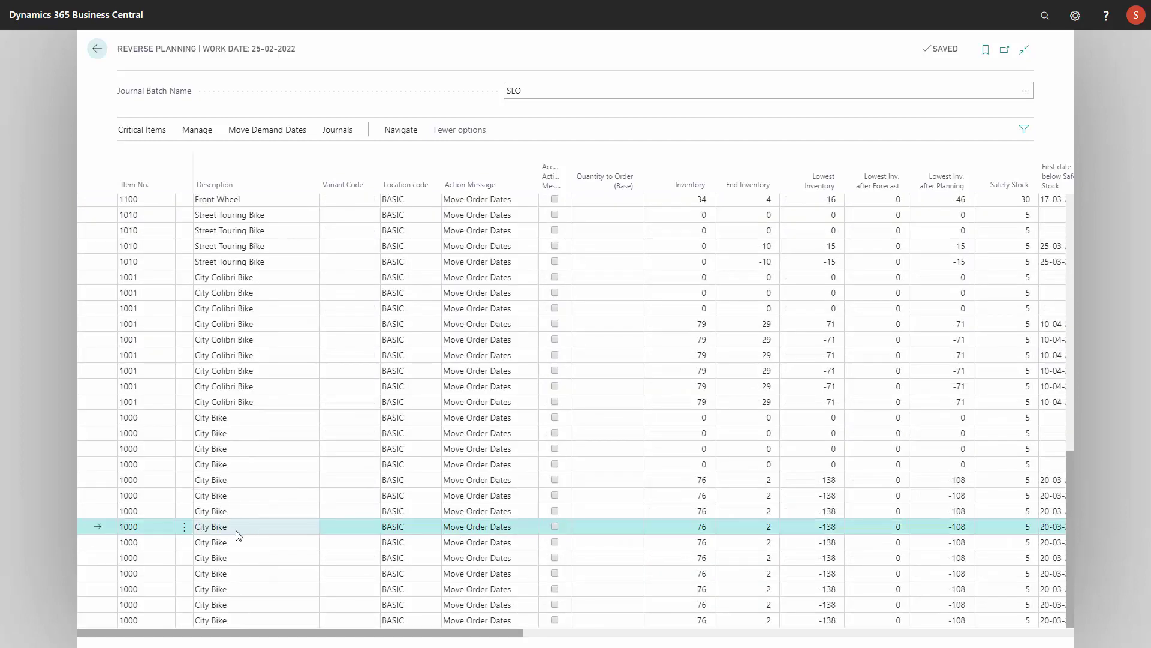
left_click(687, 634)
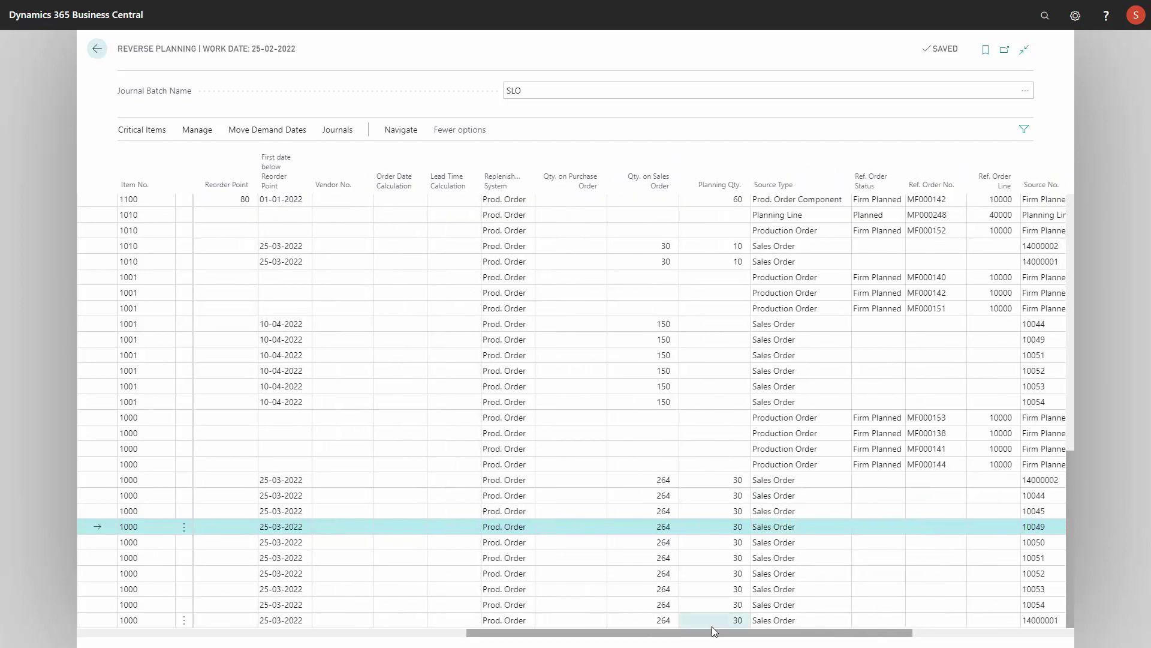
left_click_drag(714, 631, 930, 640)
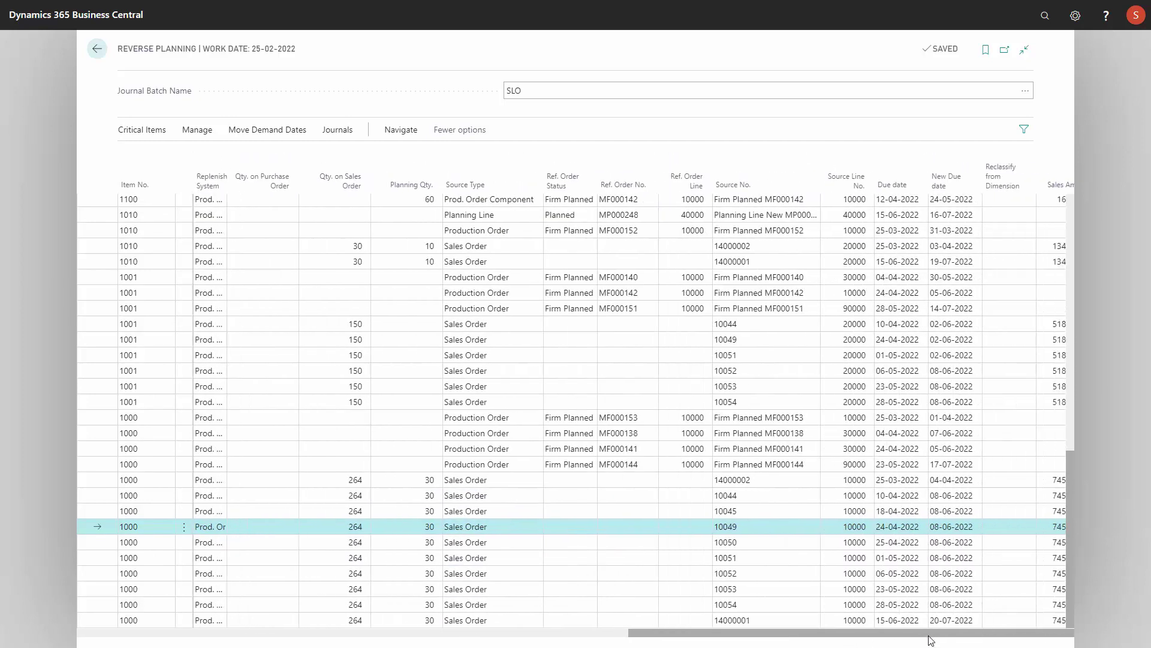
left_click(931, 513)
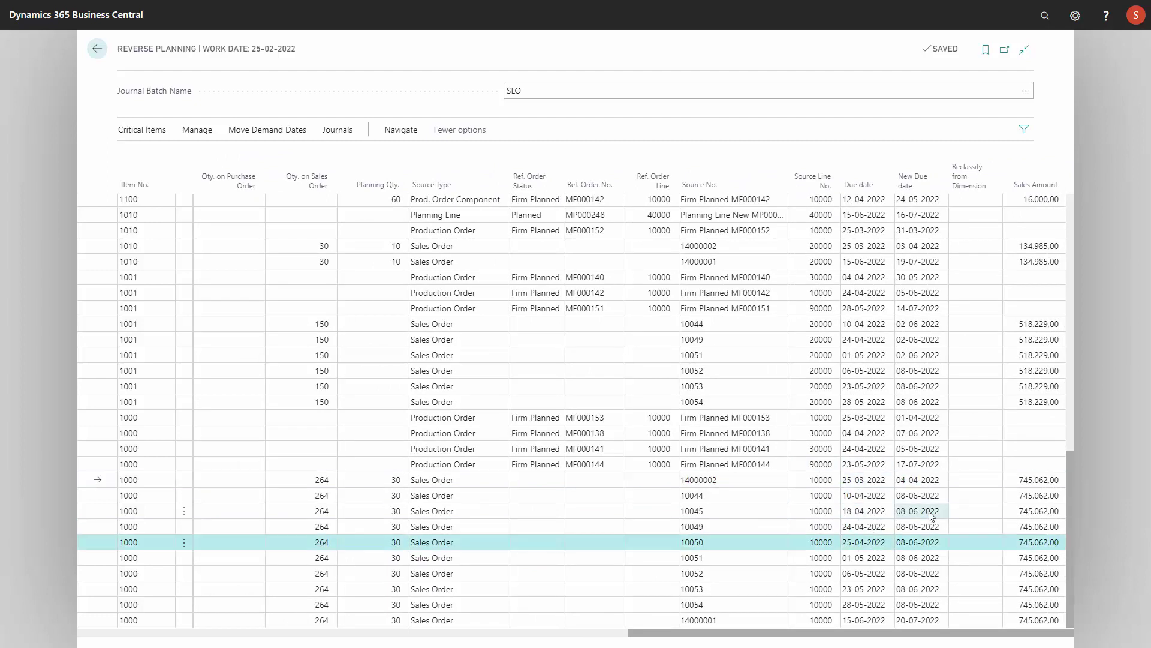
left_click(932, 513)
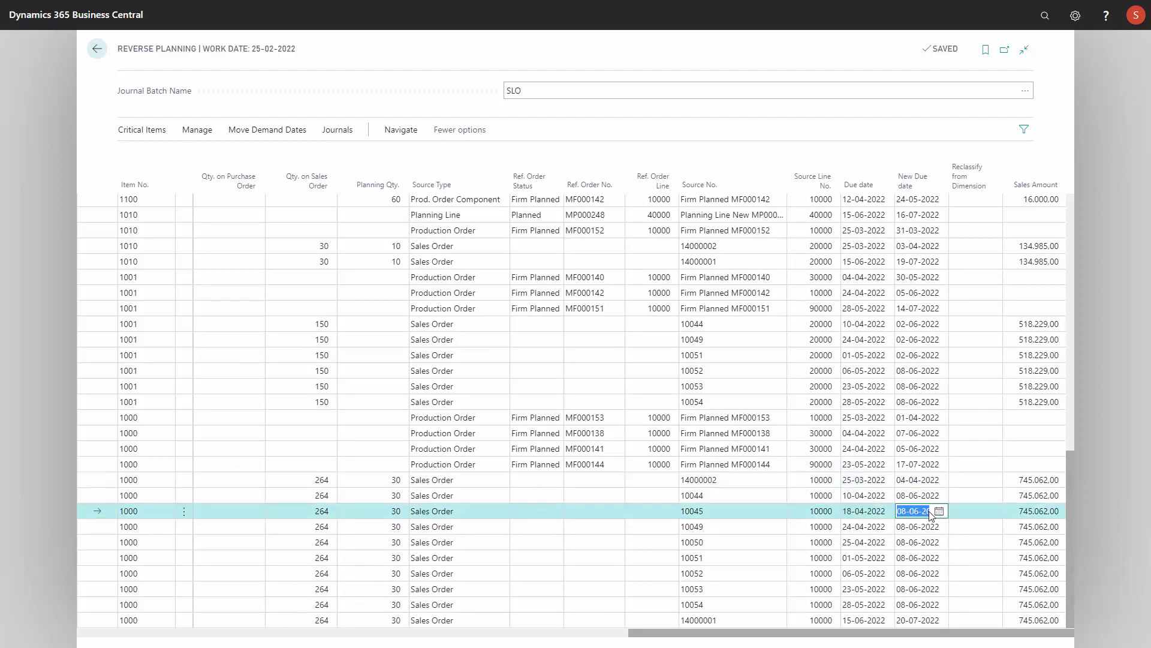
left_click(866, 498)
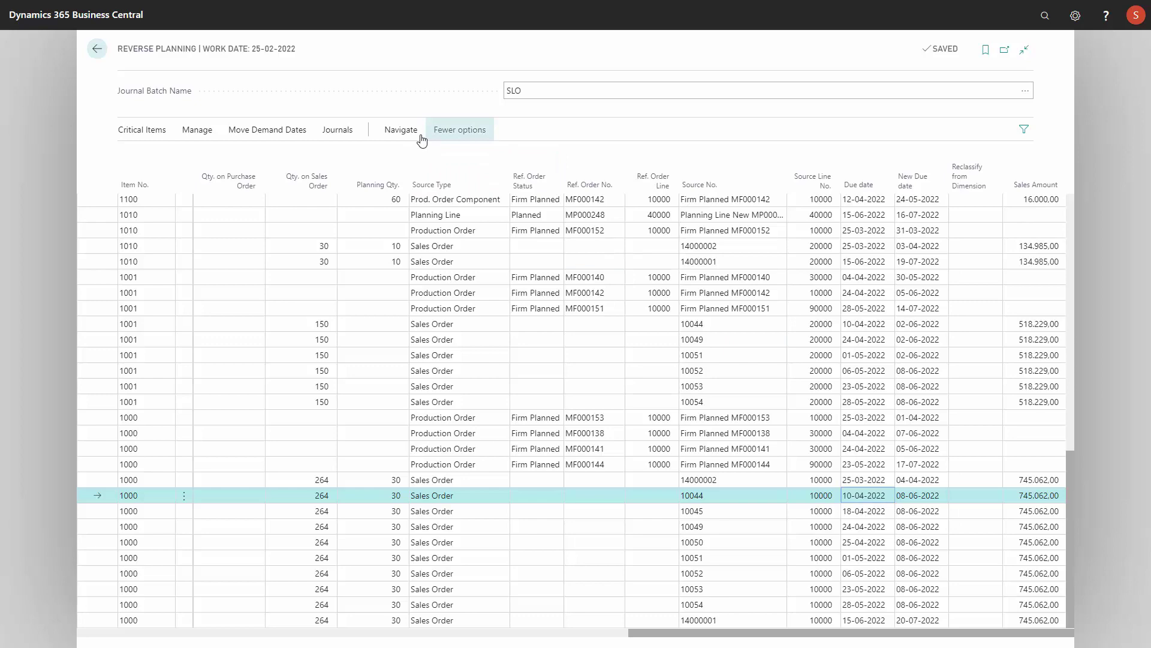
left_click(400, 131)
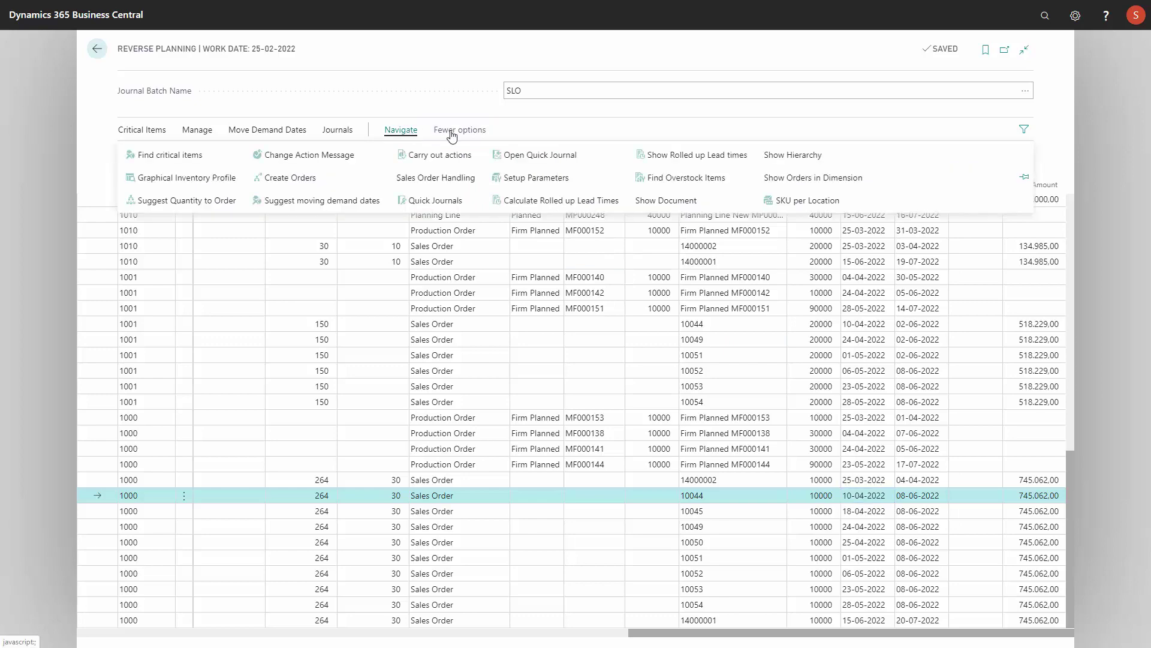
left_click(801, 154)
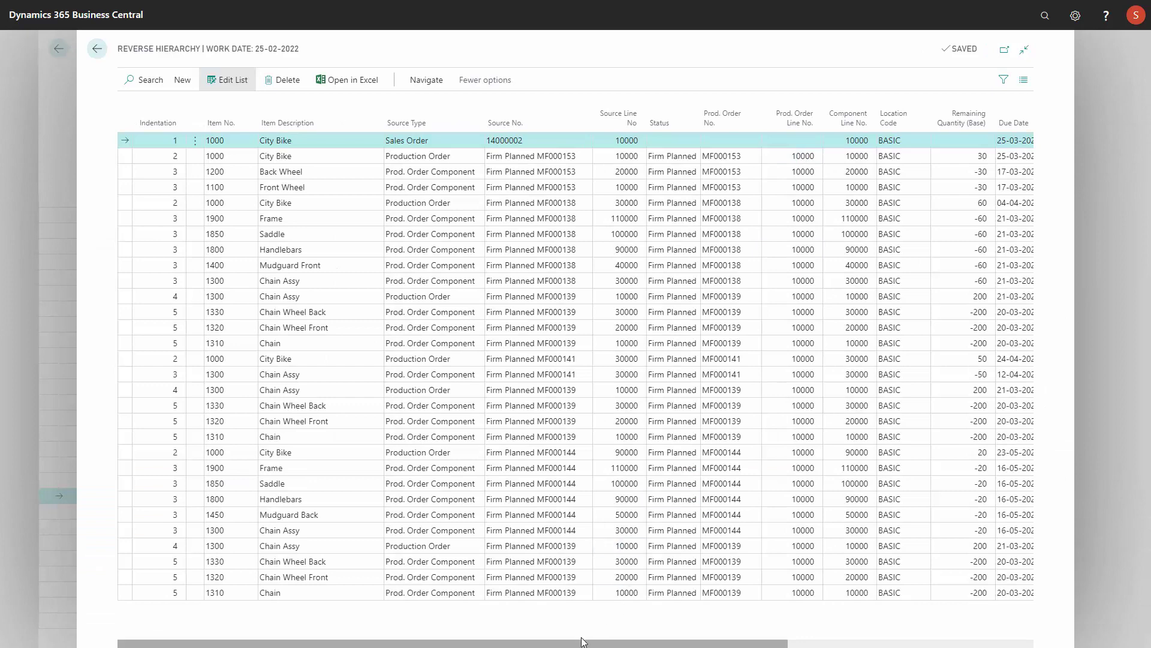
left_click_drag(622, 640, 838, 633)
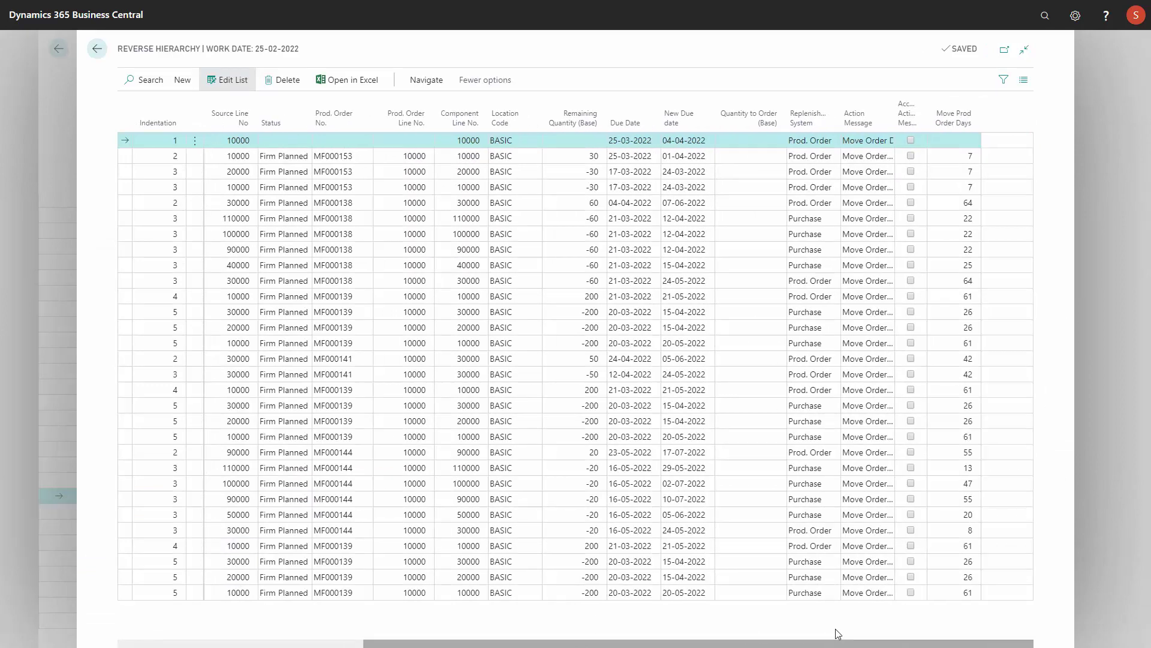
left_click(806, 500)
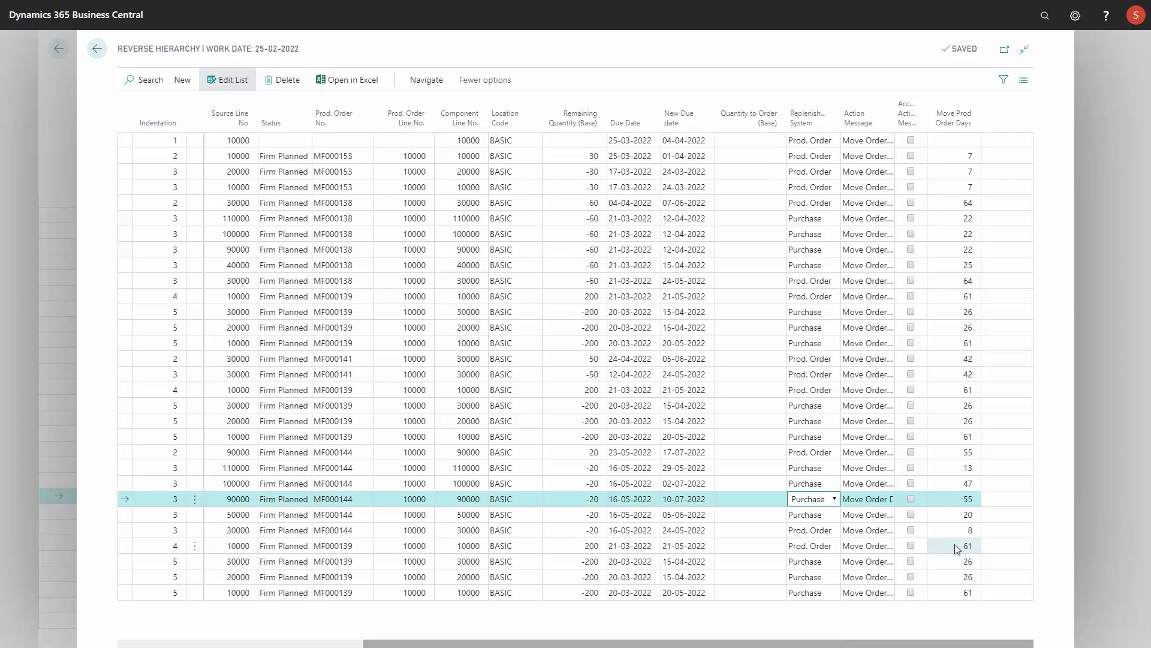
left_click(820, 593)
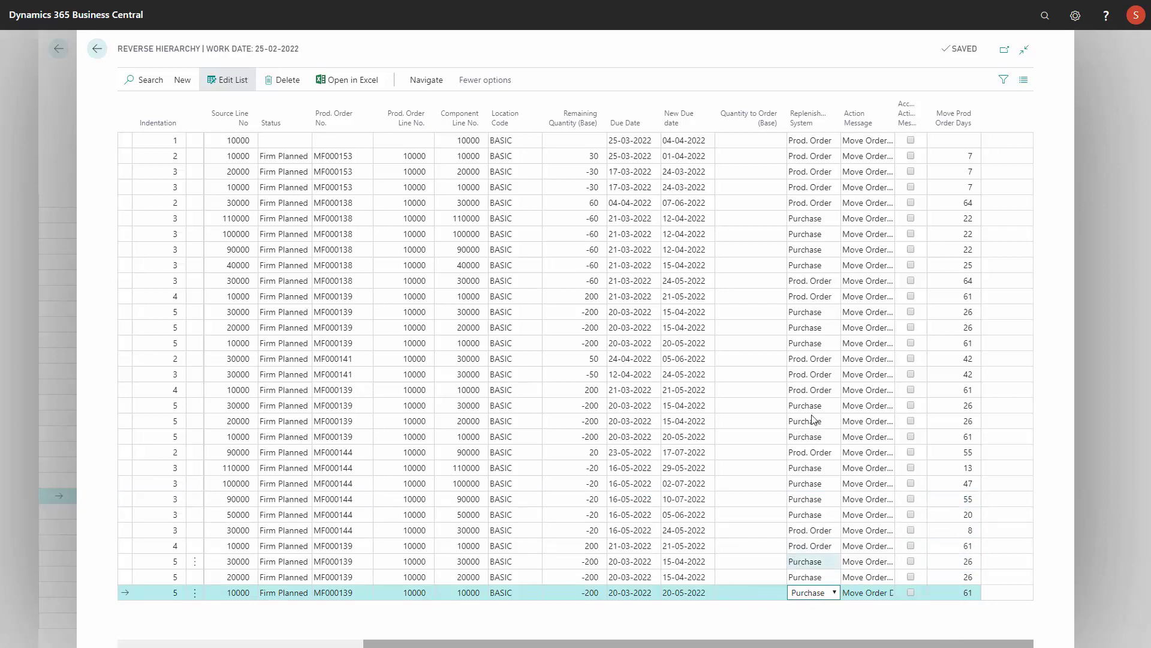
left_click(833, 122)
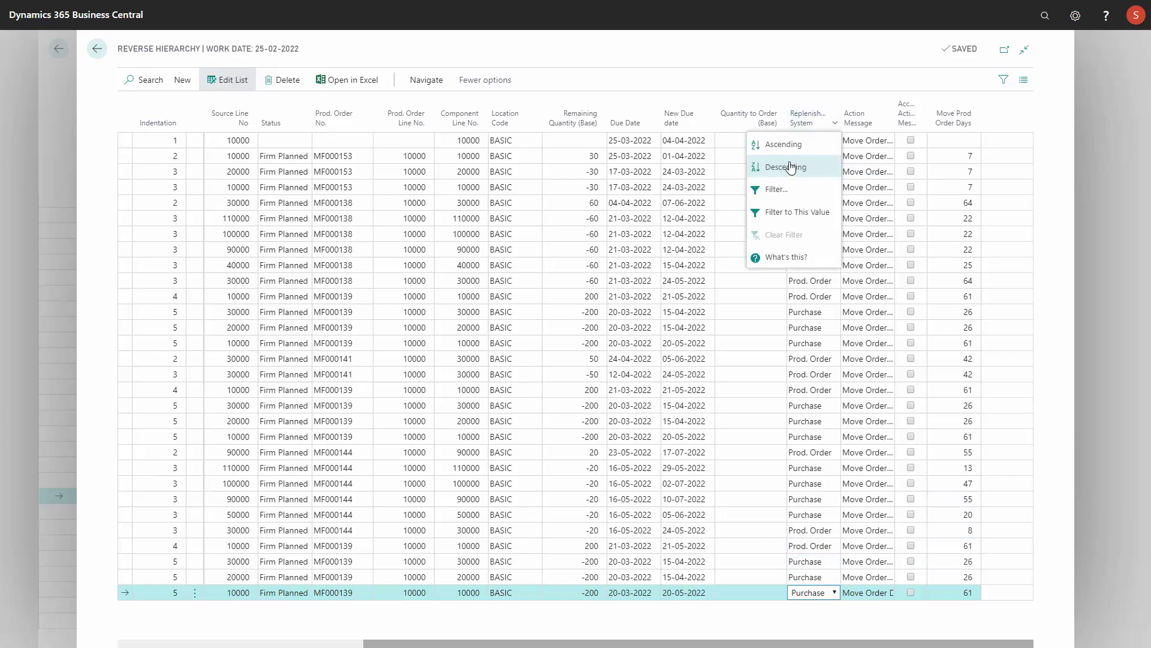
left_click(782, 213)
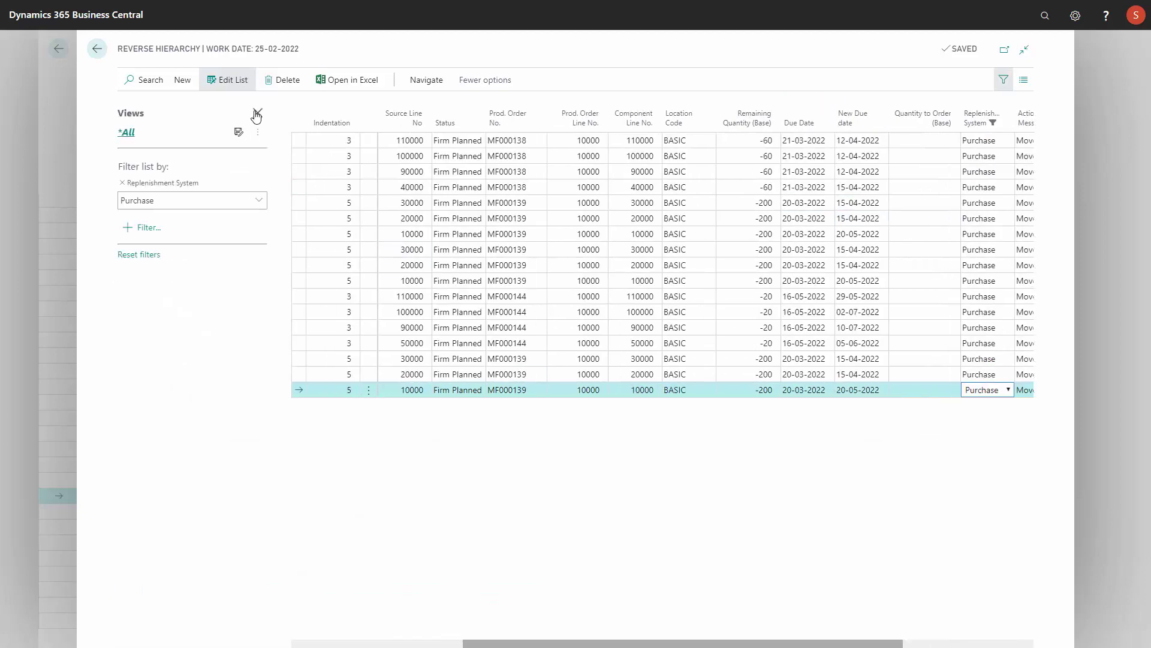
left_click(257, 115)
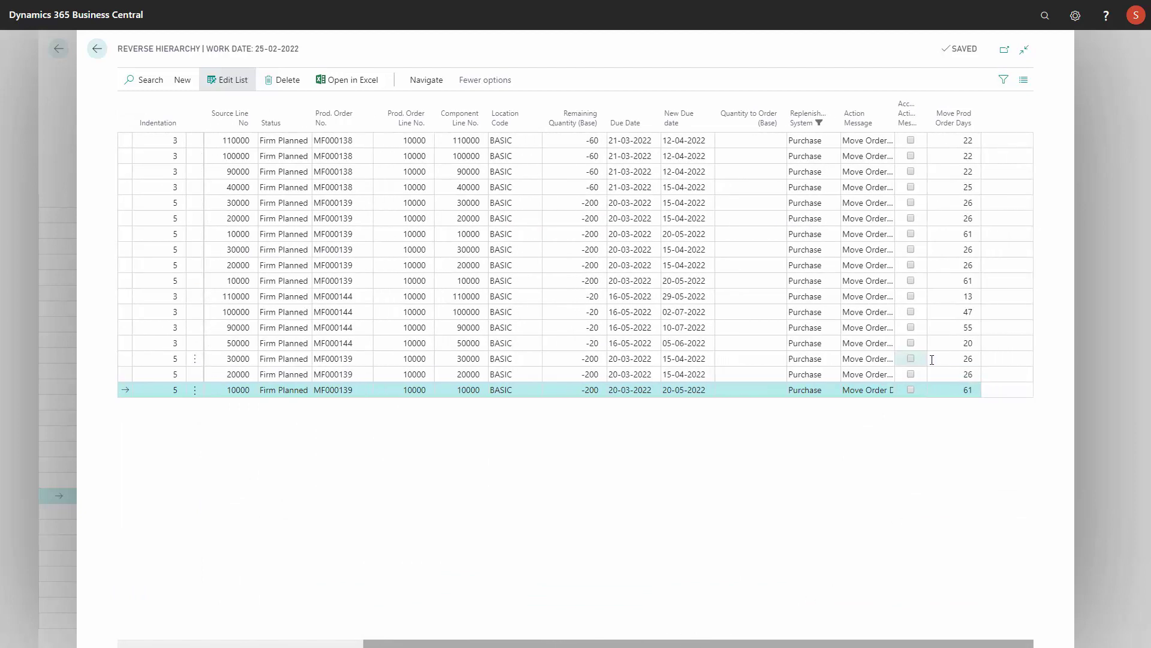
left_click(821, 286, "ctrl")
left_click(832, 234, "ctrl")
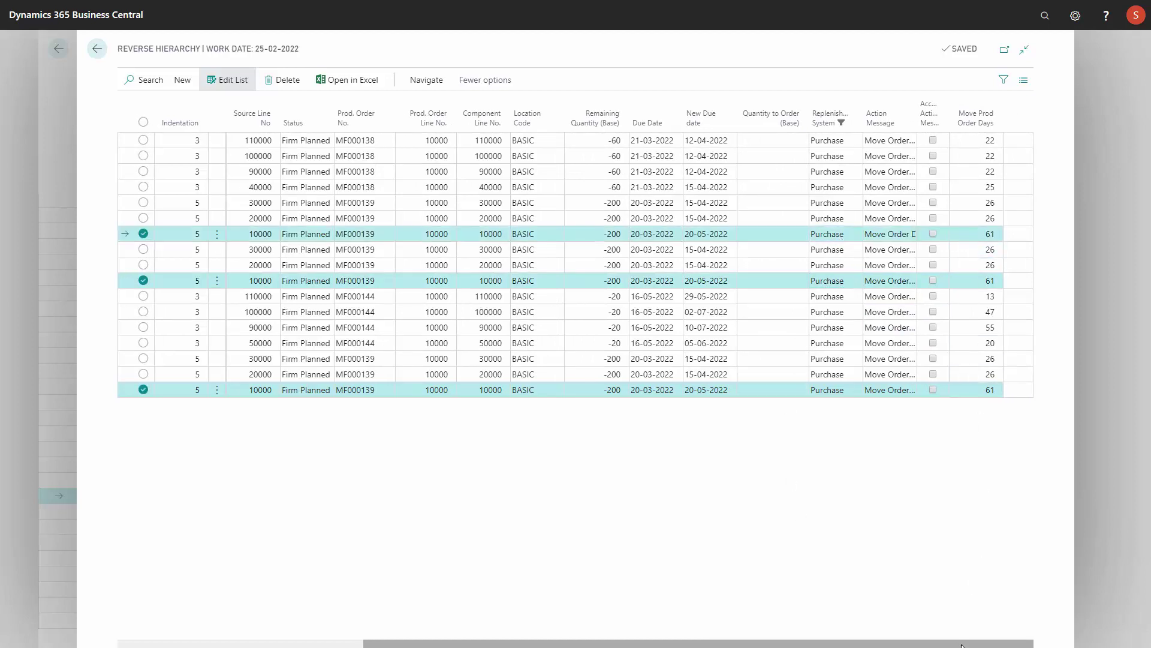
left_click_drag(961, 645, 715, 644)
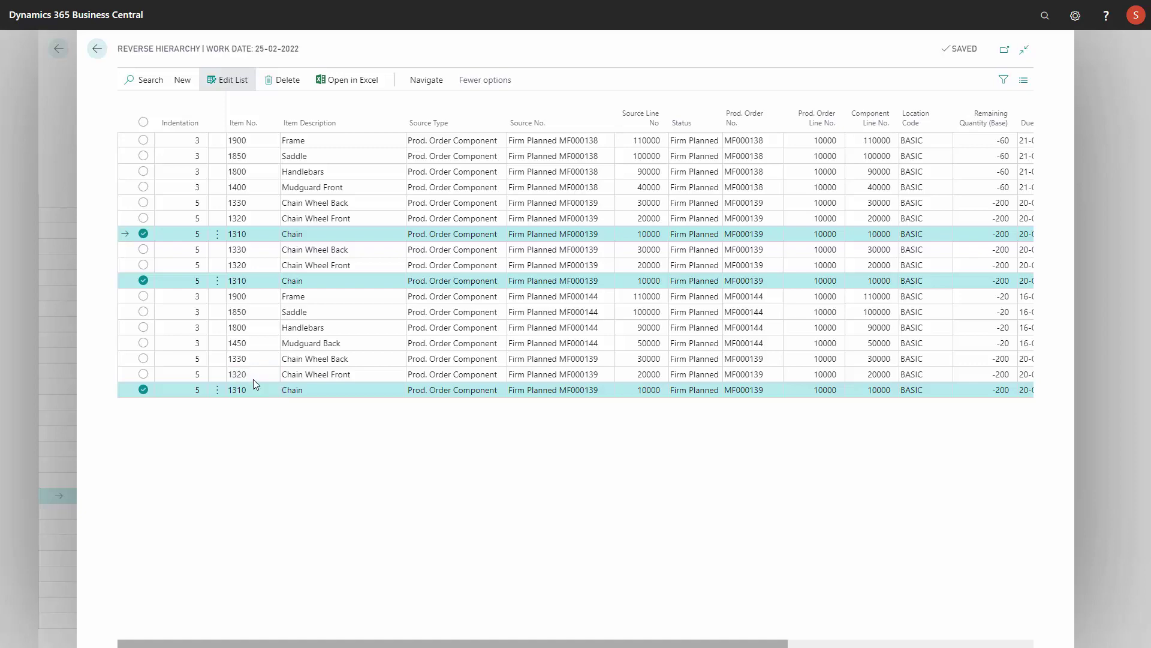
key("Escape")
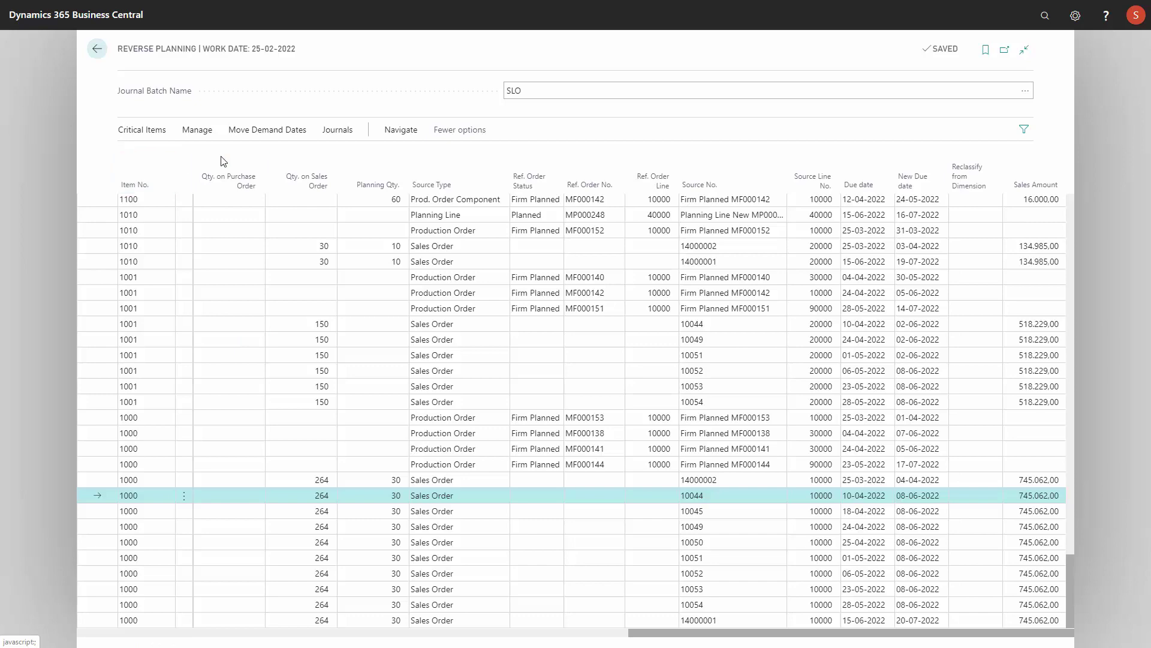
Step: Open the SLO_QUICK quick journal and set the Chain line 1310's due date to 25-04-2022
left_click(337, 129)
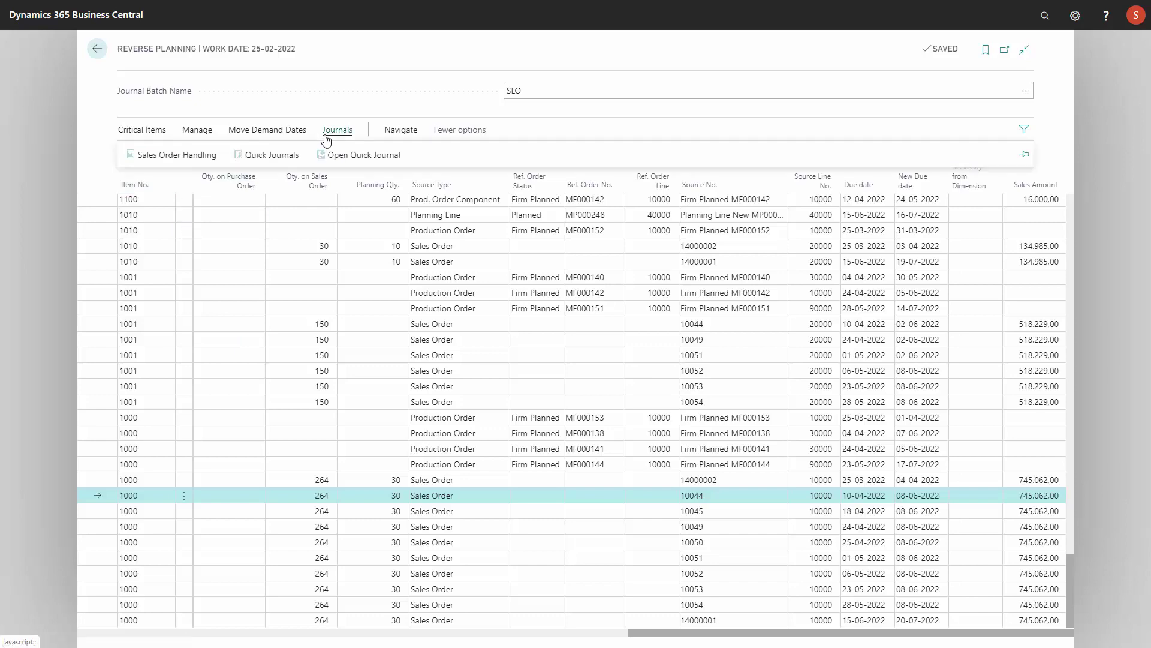
left_click(355, 157)
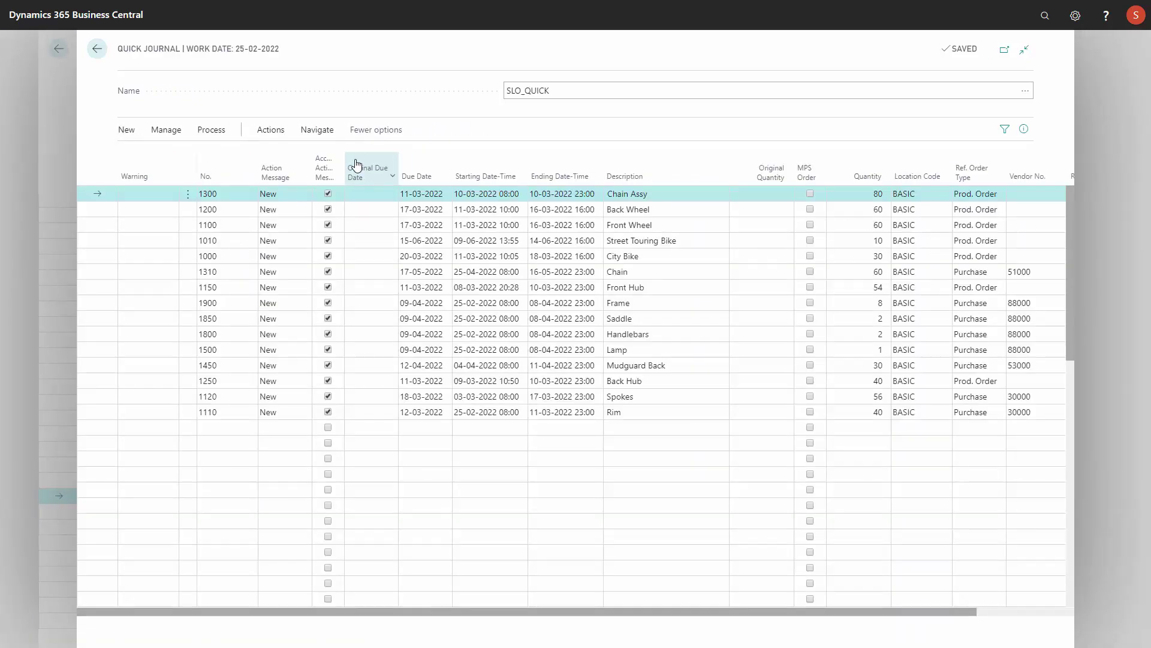
left_click(230, 274)
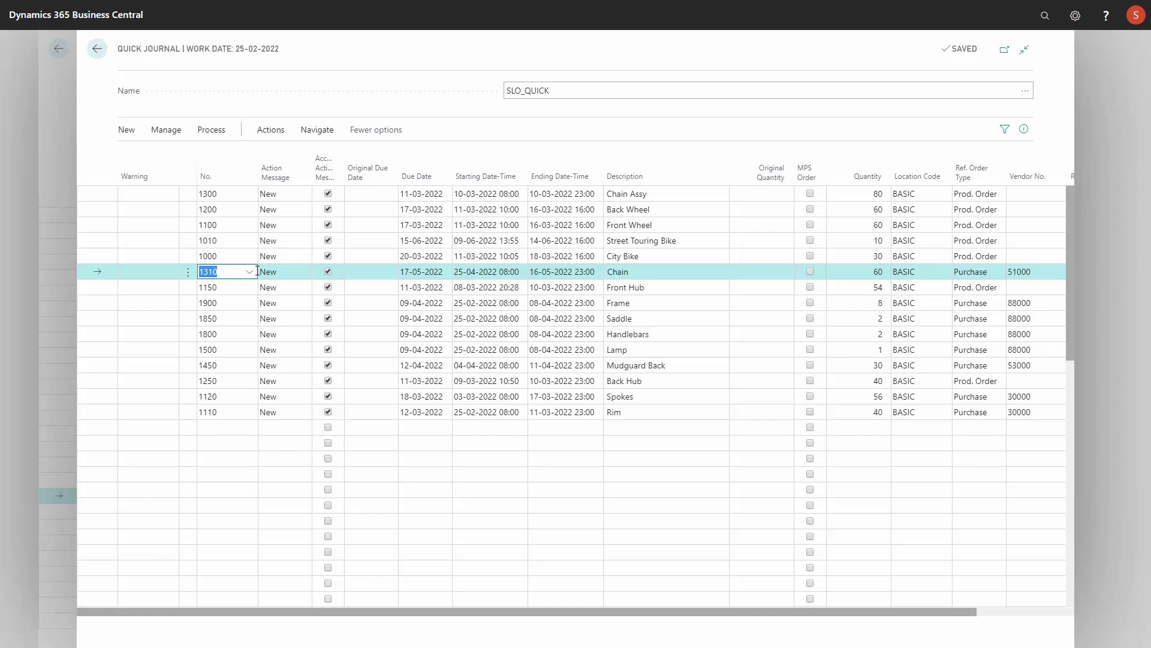
left_click(421, 271)
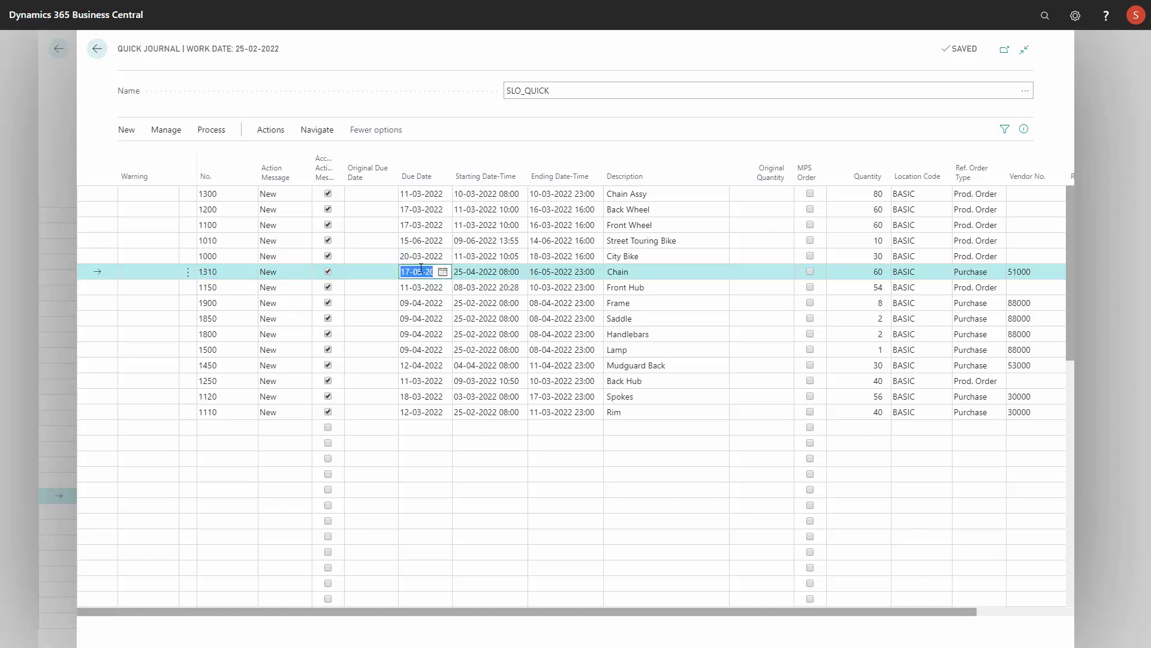
type("250422")
key("Down")
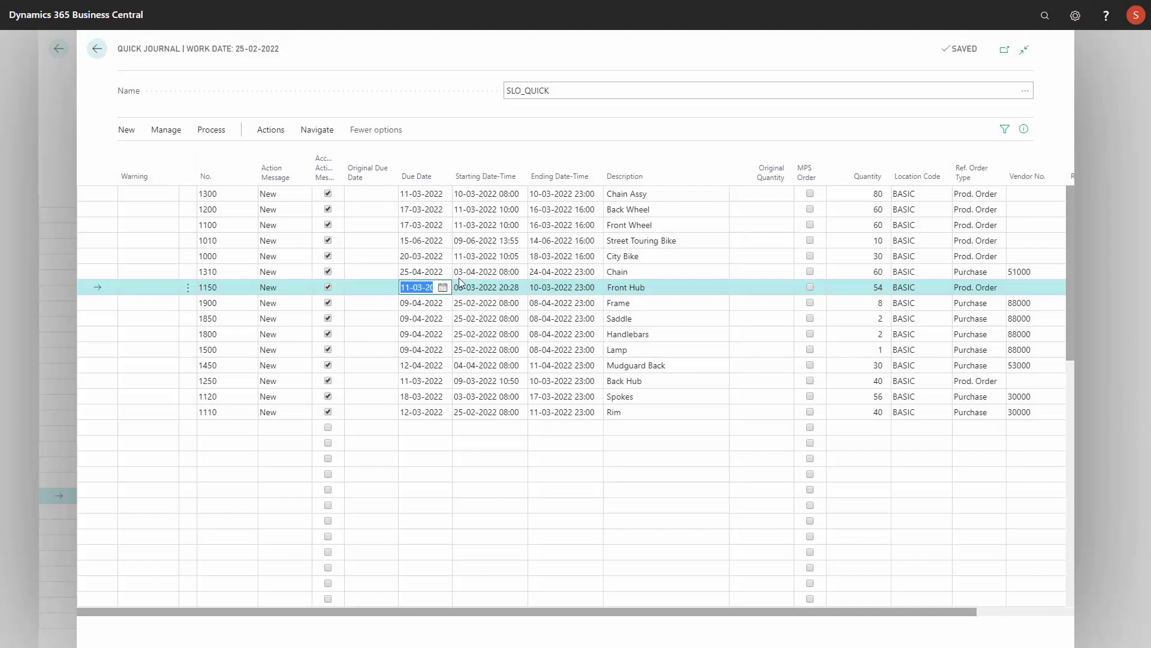
Step: Set the Rim line 1110's due date to 18-03-2022, matching Spokes
left_click(420, 304)
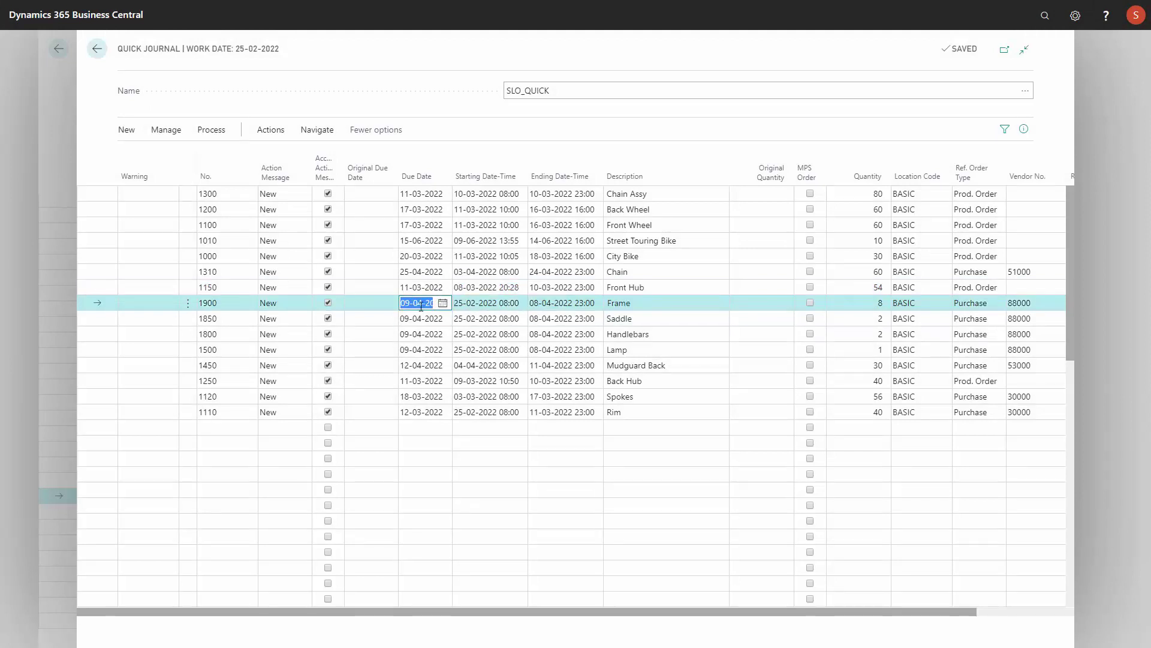
left_click(427, 348, "shift")
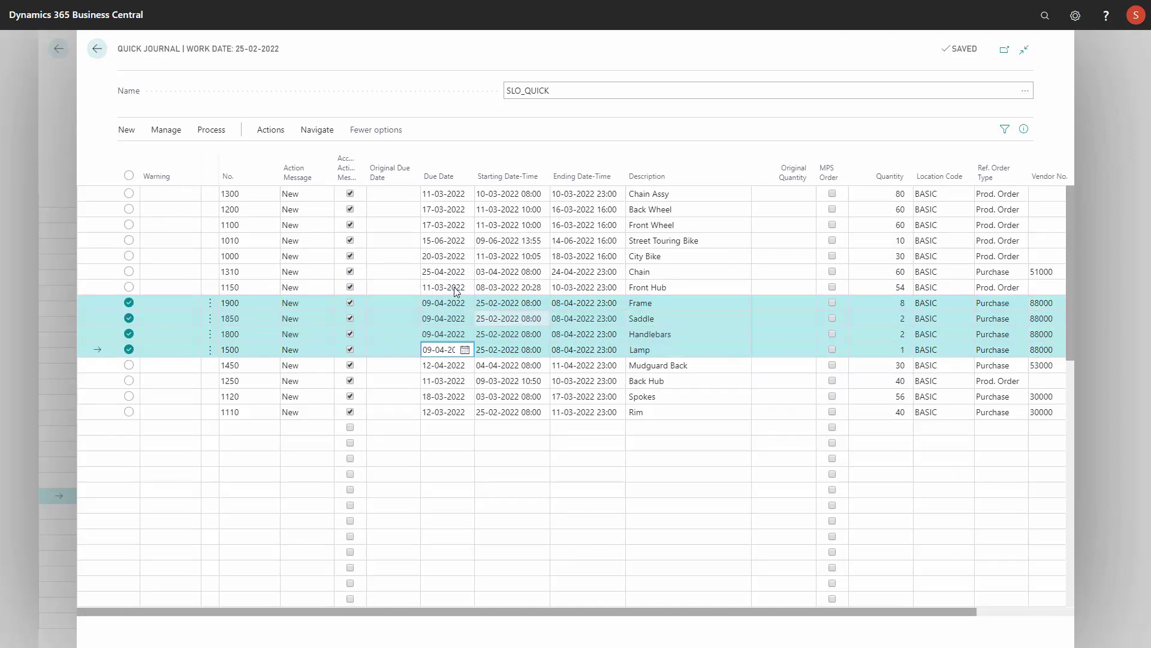
left_click(436, 396)
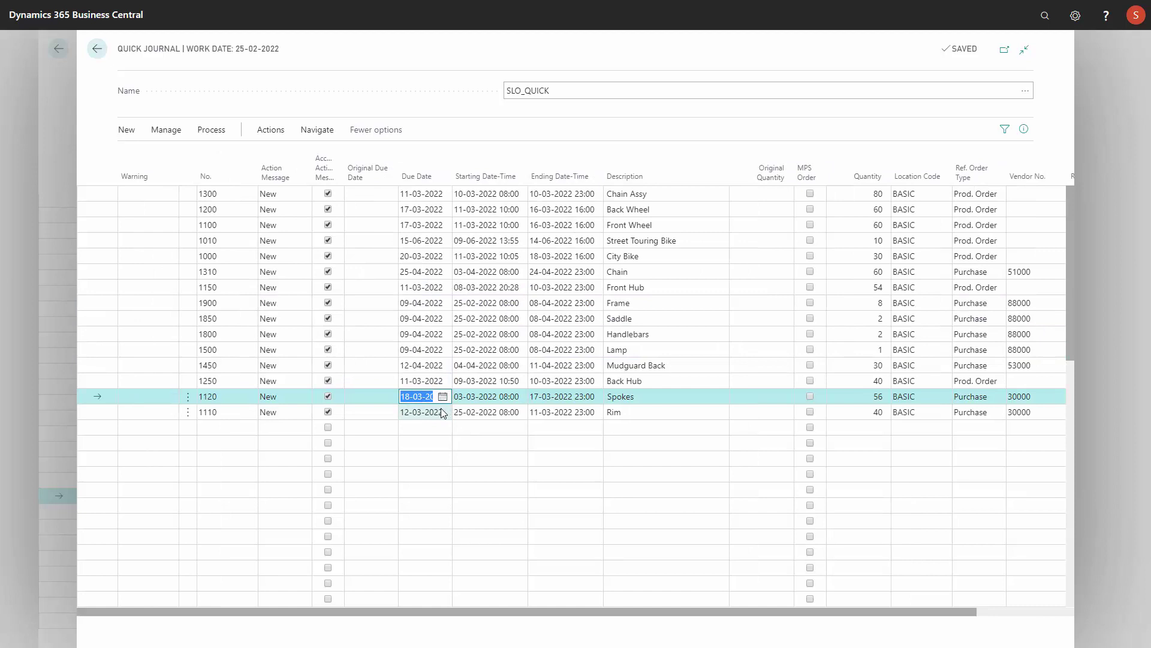
left_click(442, 413, "shift")
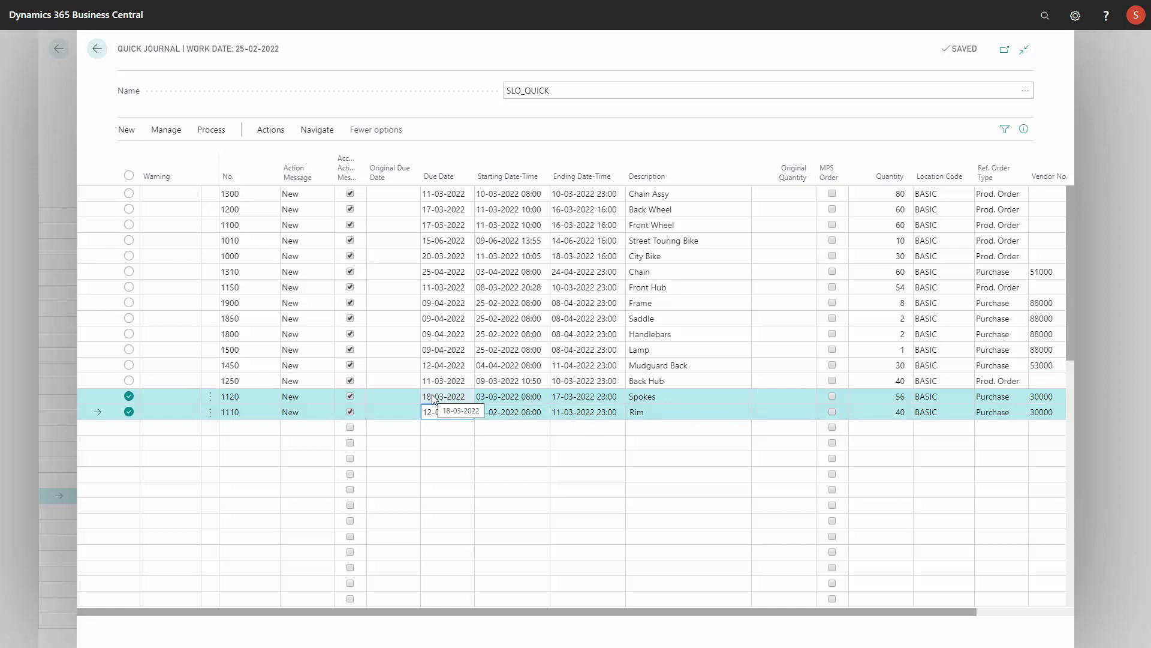
left_click(435, 397)
key("Down")
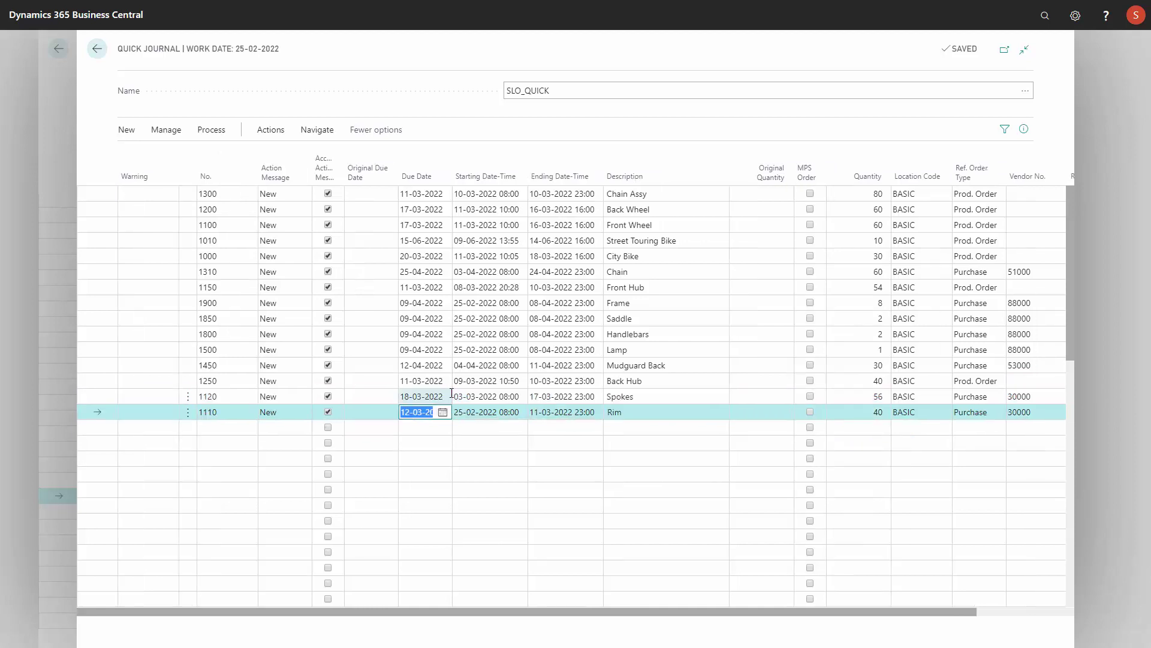
type("1803")
key("Up")
key("shift+Down")
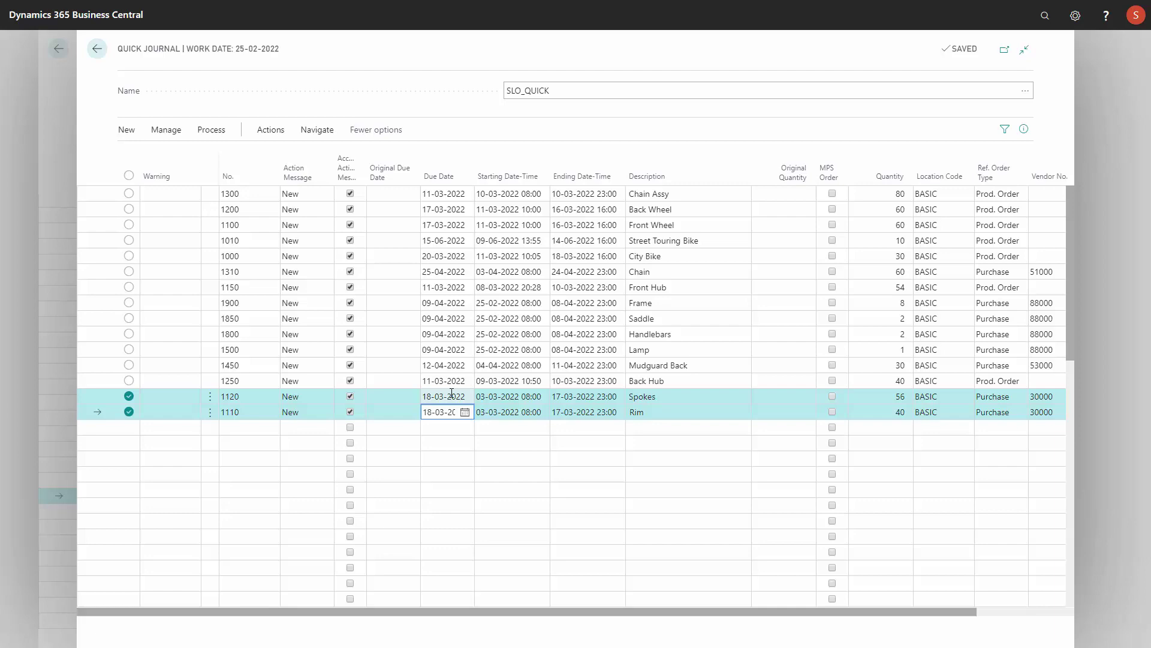
left_click(96, 49)
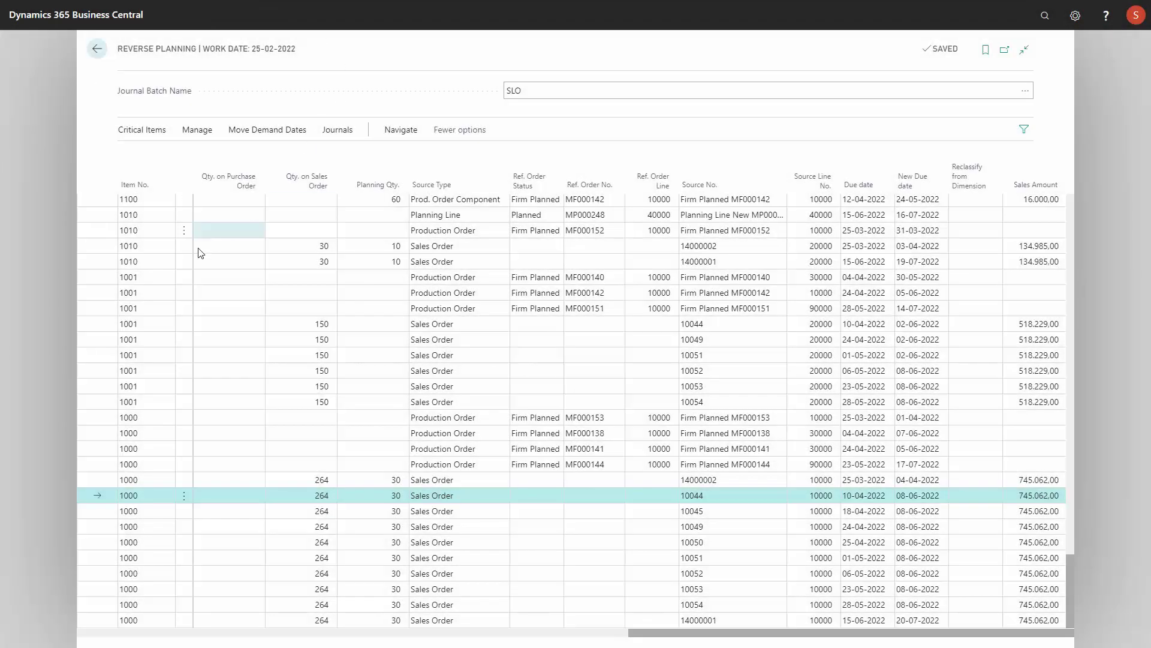
Step: Select and delete all lines in the SLO reverse planning journal
left_click(184, 261)
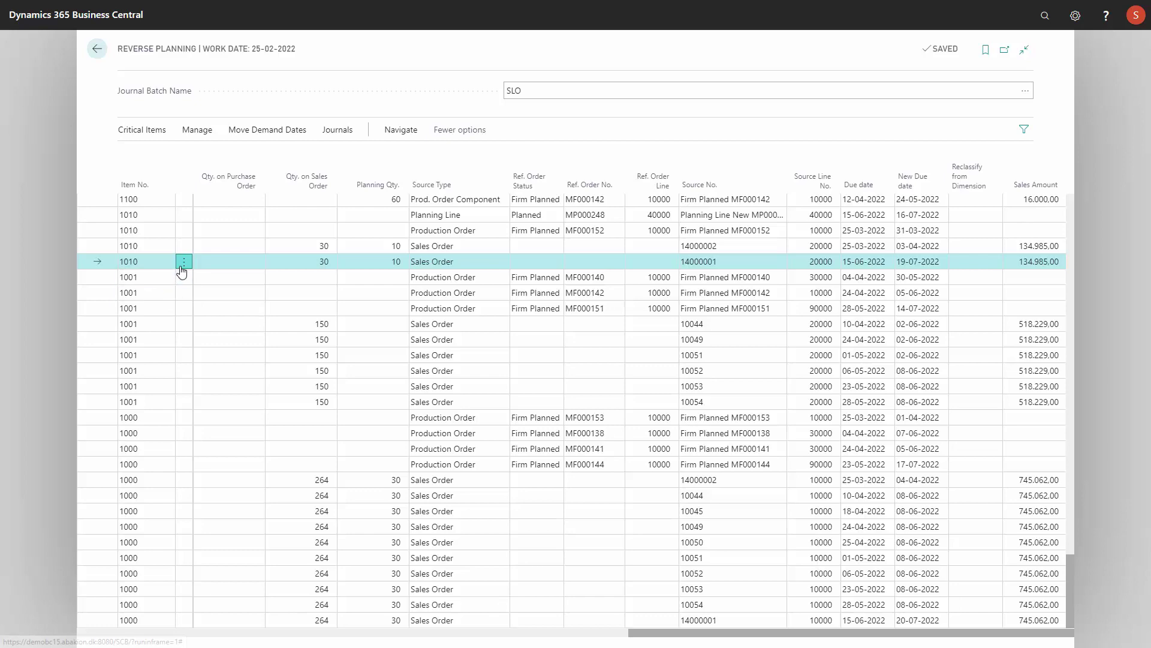
left_click(183, 263)
left_click(166, 304)
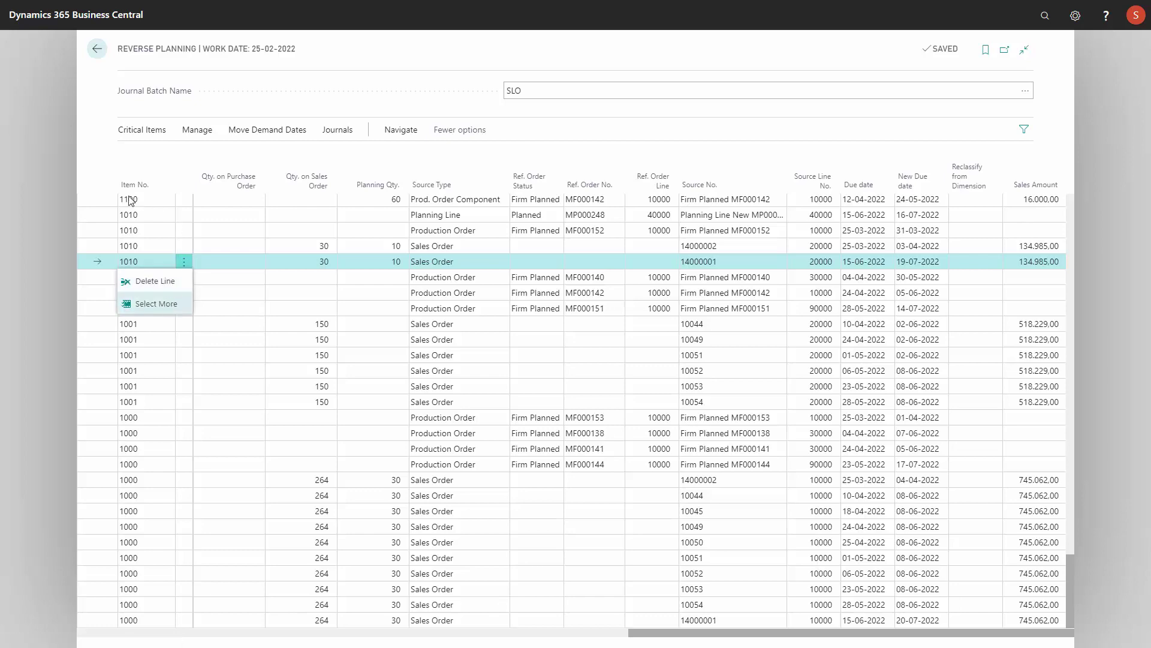
left_click(129, 184)
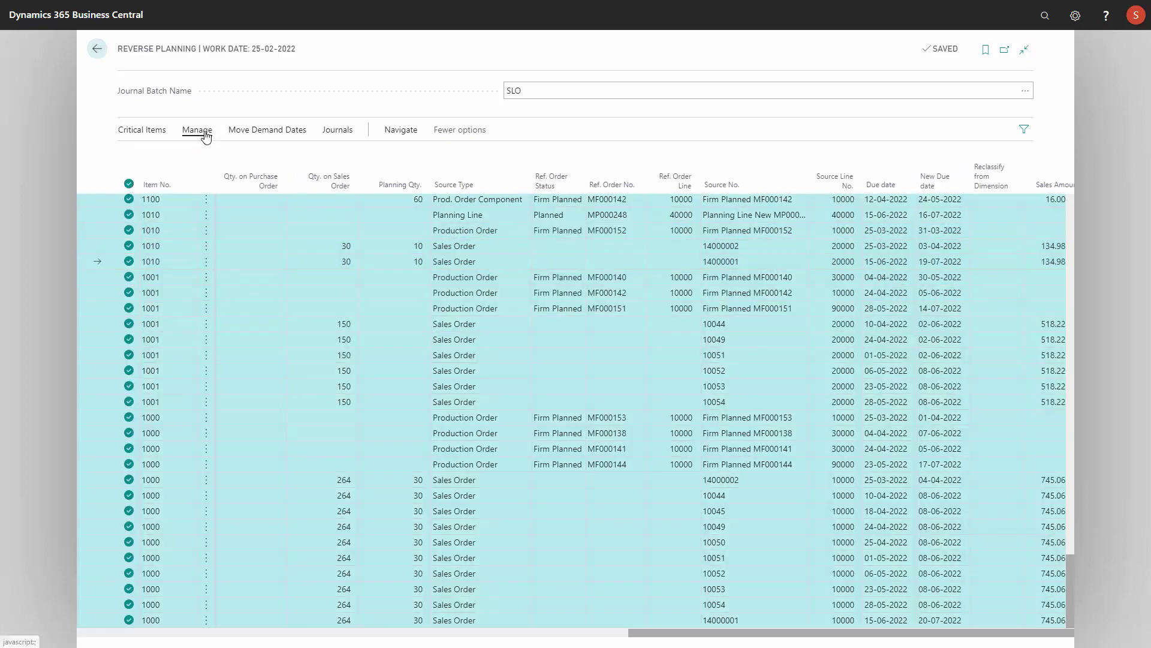
key("ctrl+Delete")
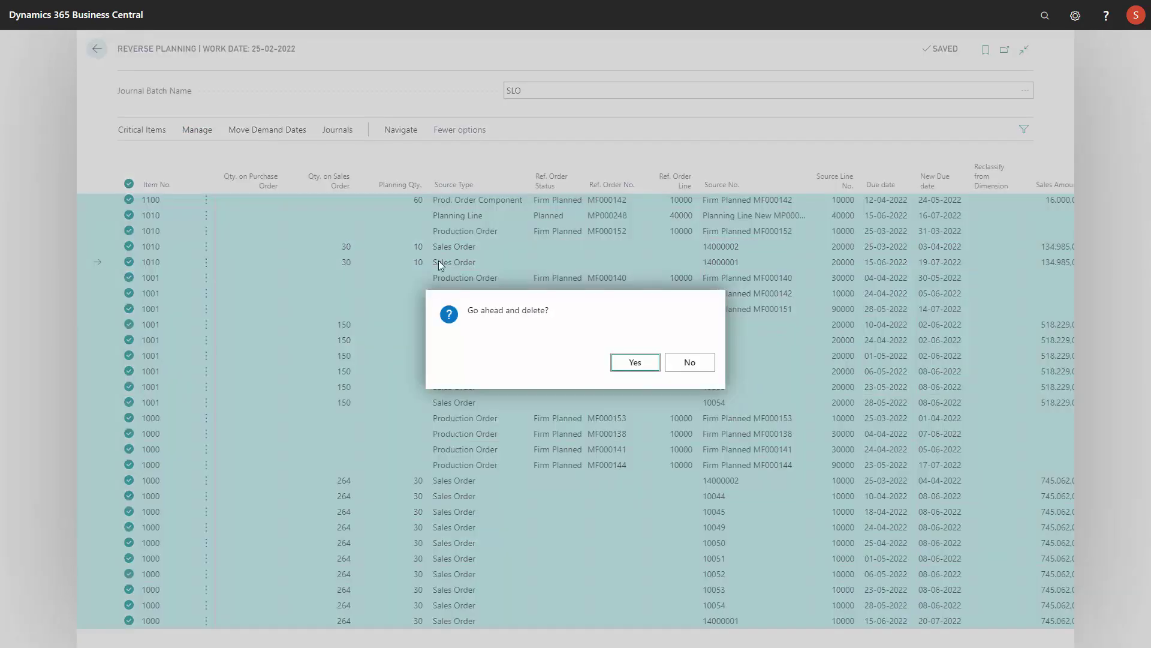
key("Return")
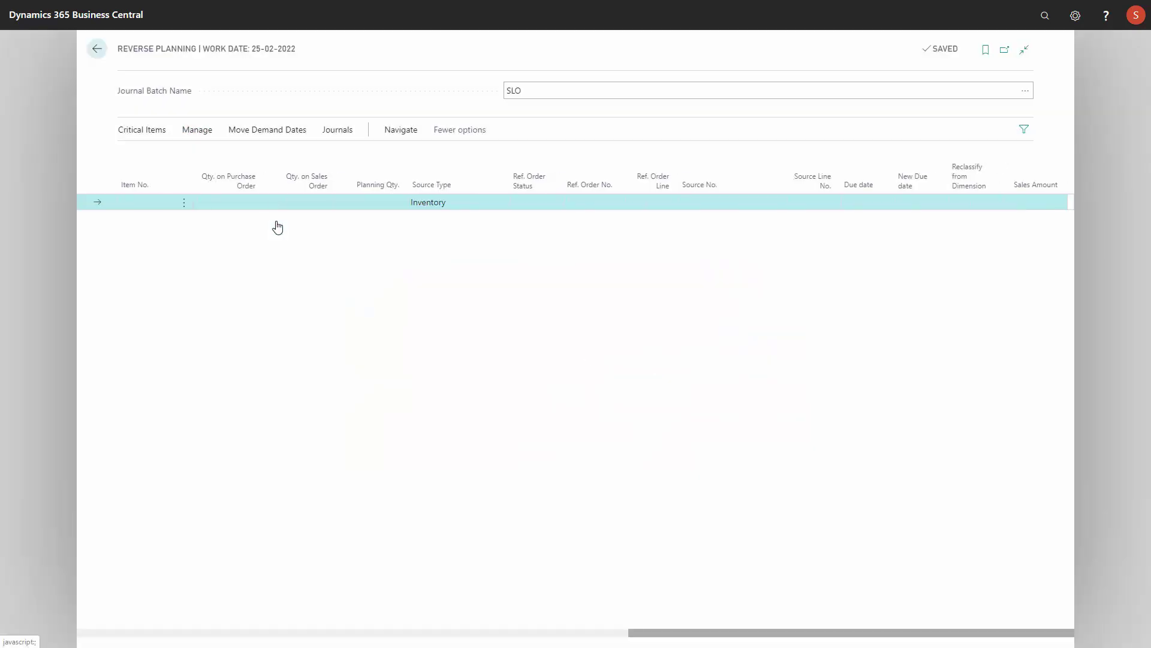
Step: Run Suggest moving demand dates to recalculate new order due dates
left_click(273, 132)
left_click(205, 157)
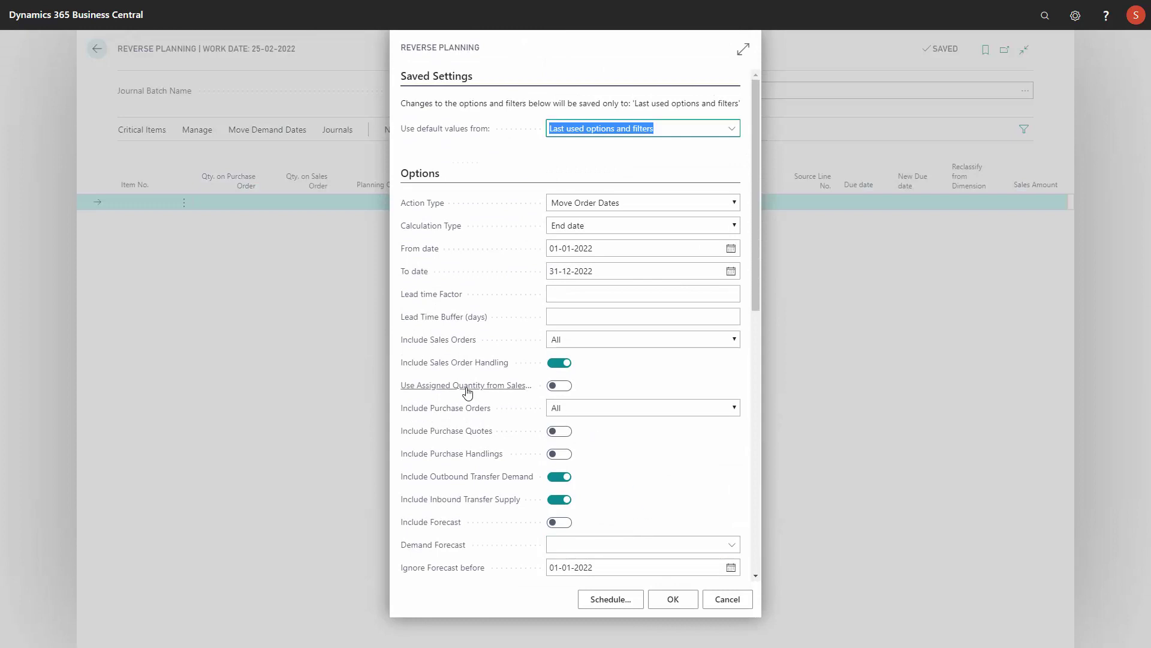
left_click_drag(758, 258, 756, 357)
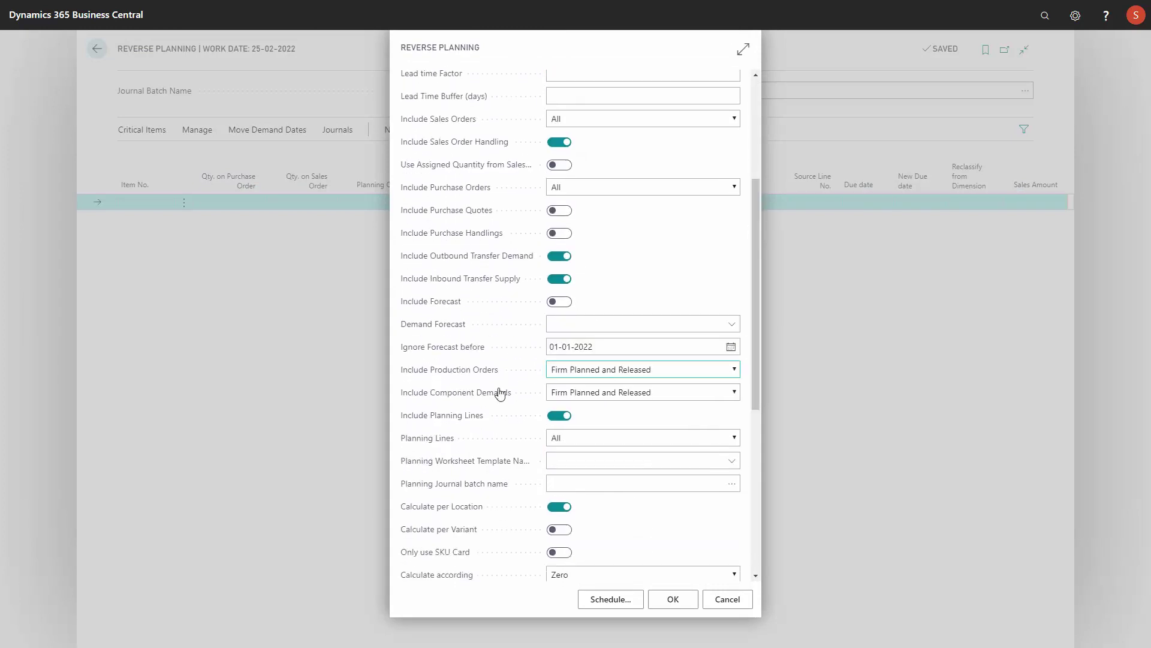
left_click(671, 602)
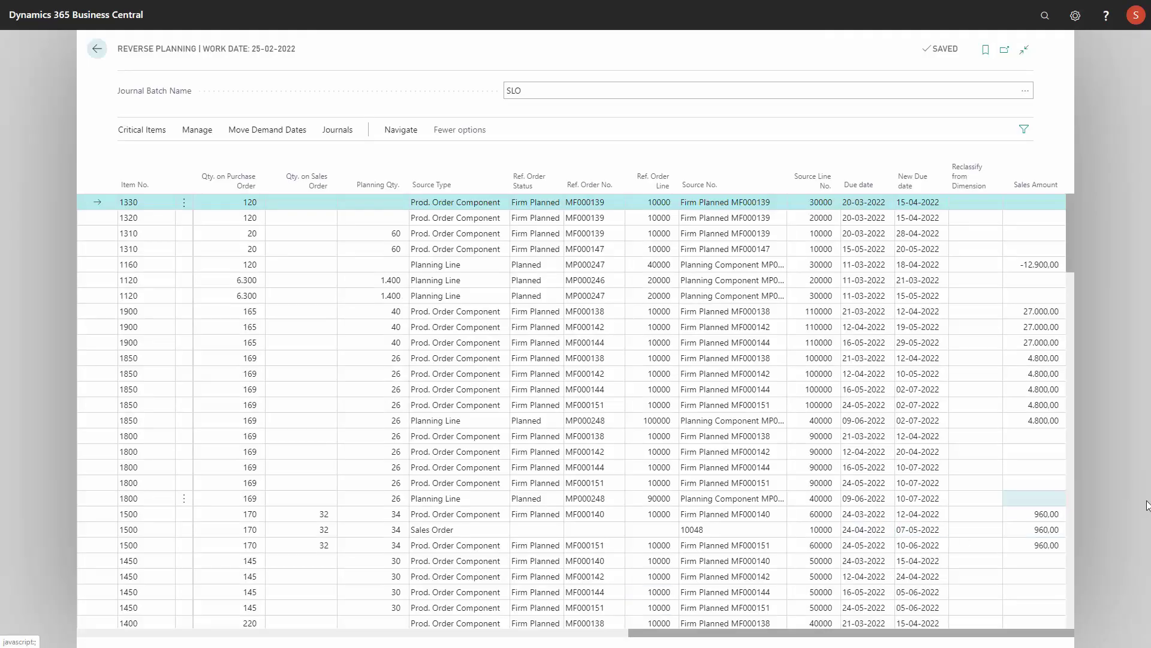
scroll(1070, 603, "down", 10)
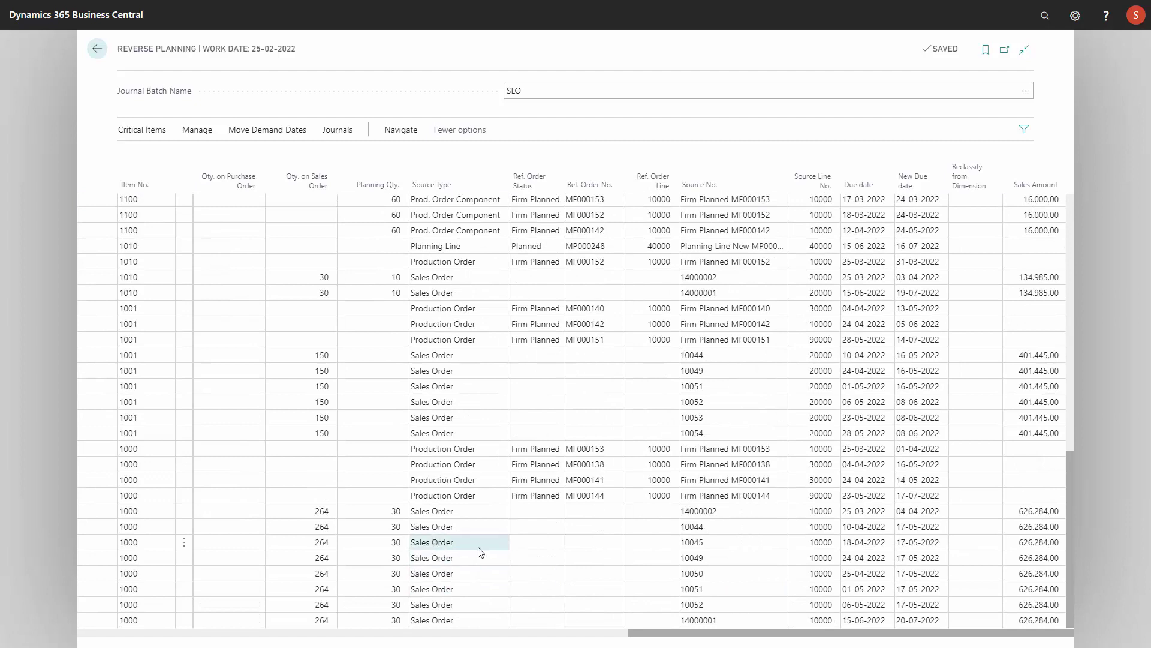
left_click(434, 541)
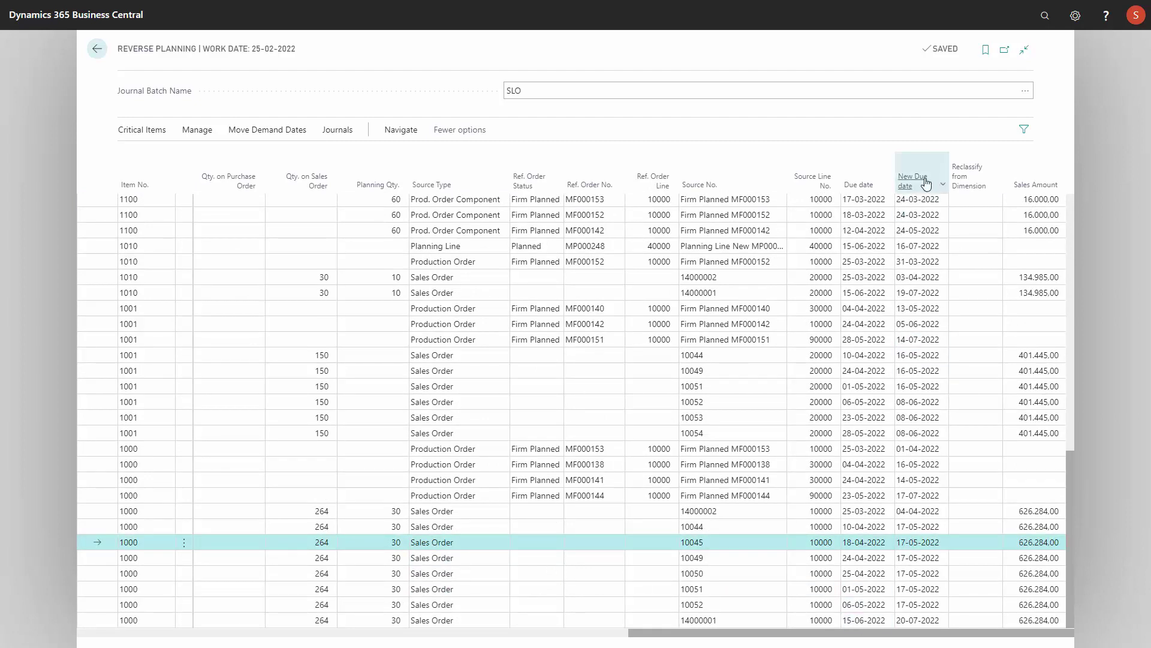
left_click(915, 541)
left_click(911, 530)
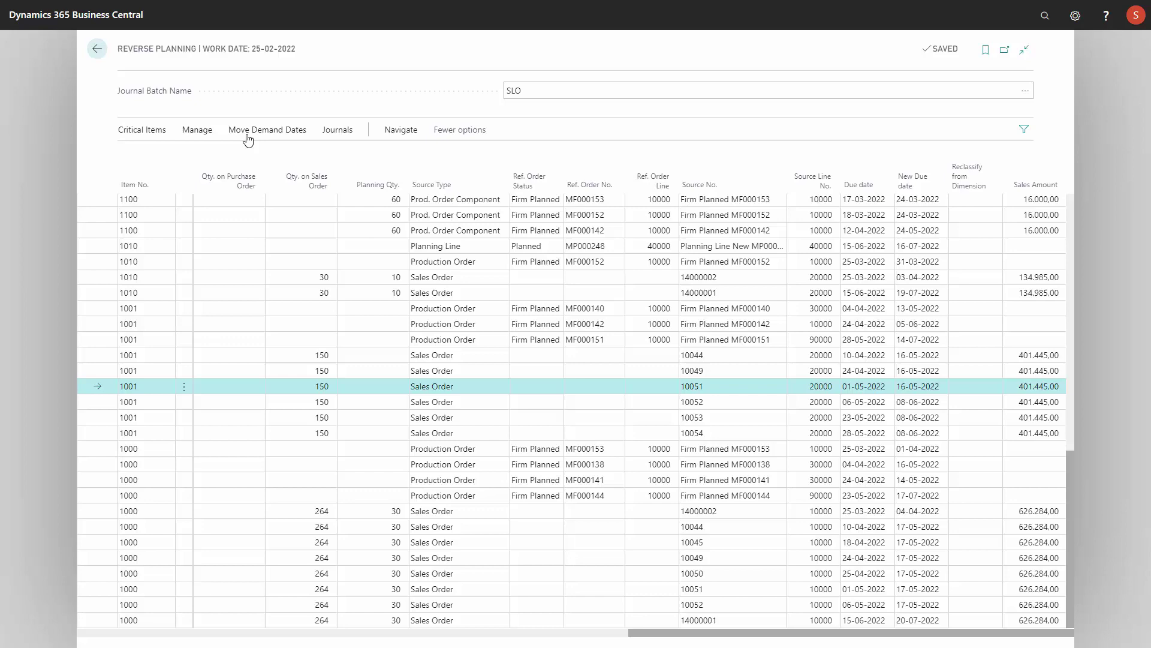
Step: Accept the Change Action Message suggestions, handling 30 sales order lines, and return to the SLO_QUICK journal
left_click(147, 131)
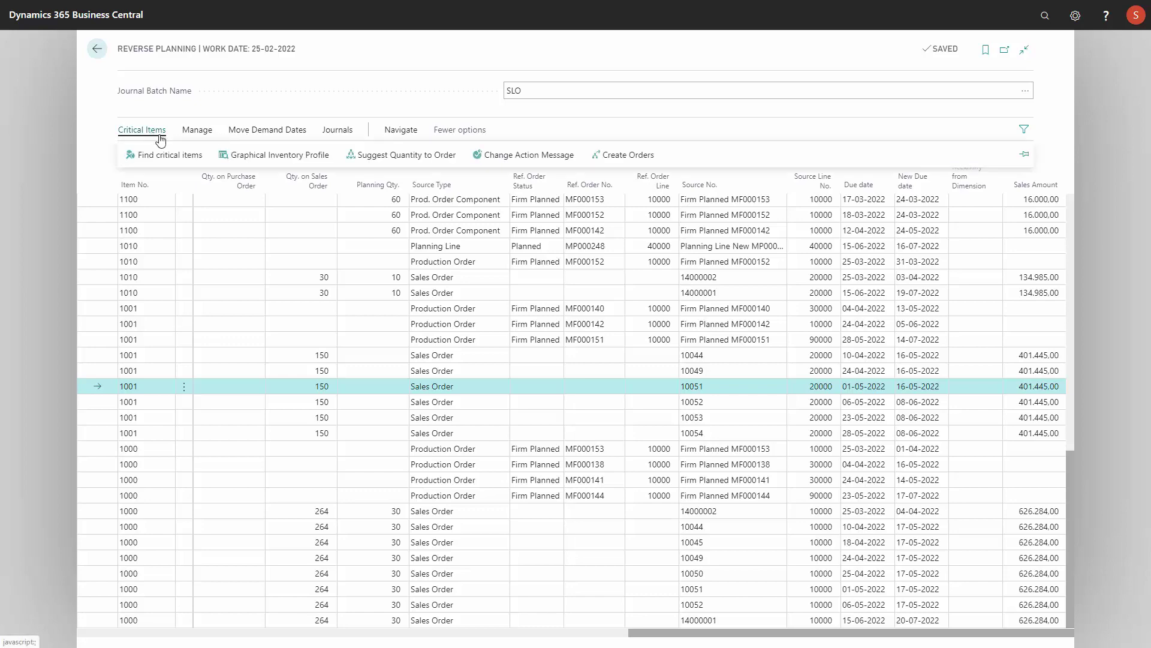
left_click(493, 156)
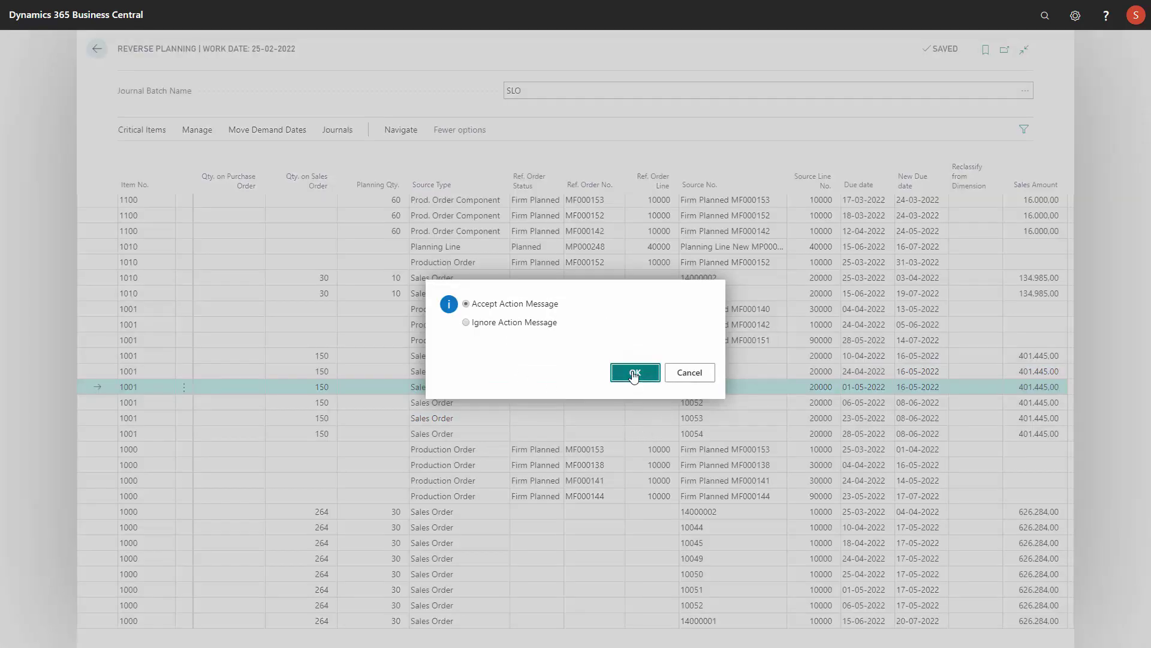
left_click(635, 373)
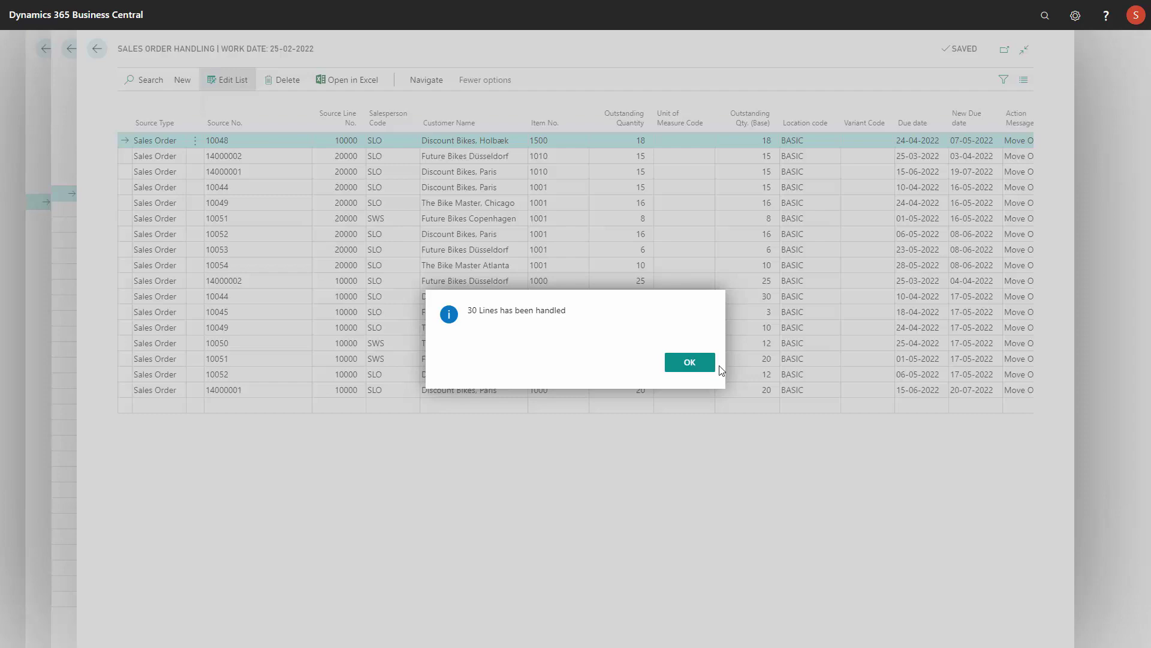
left_click(703, 362)
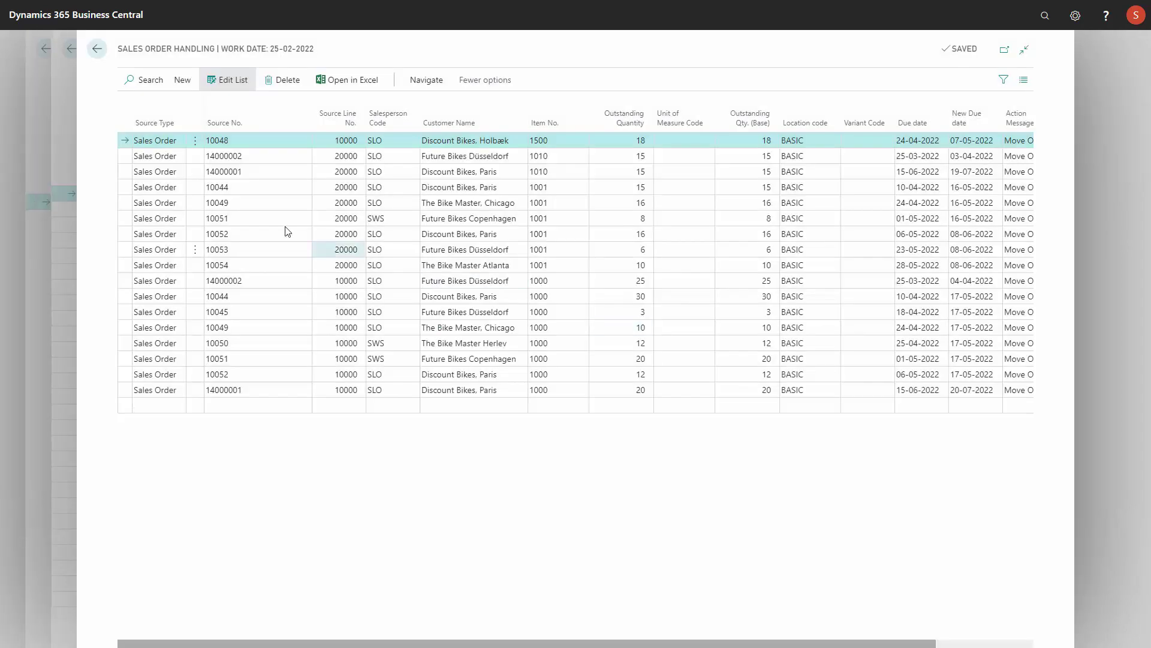
left_click(97, 49)
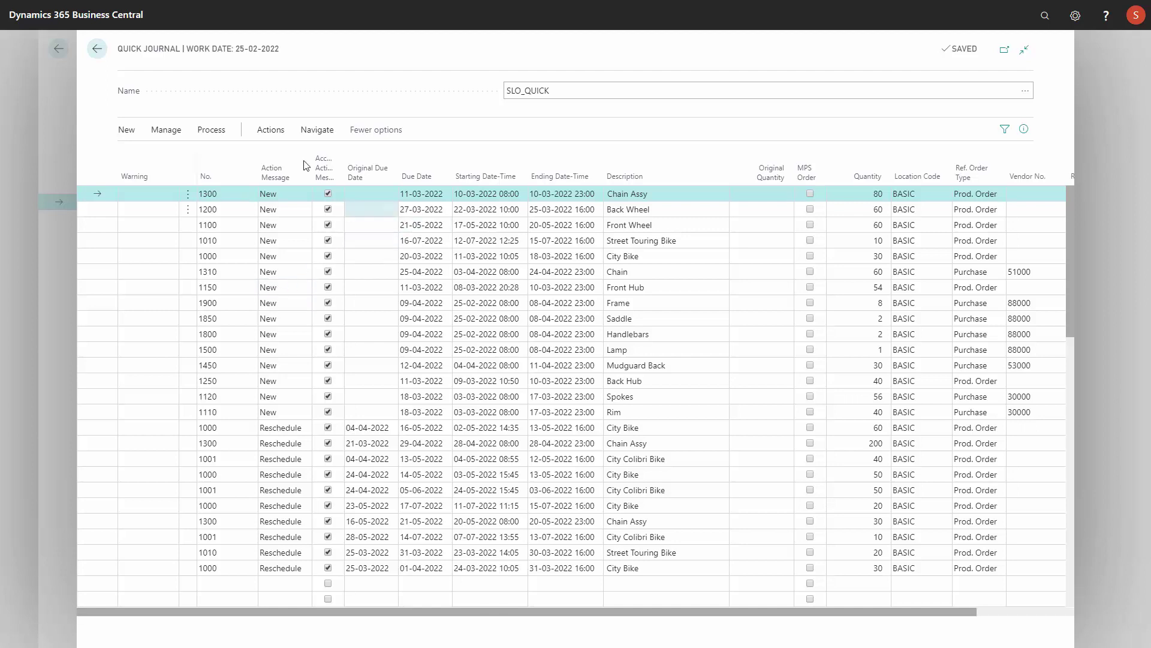
Step: Carry out the SLO_QUICK action messages as Firm Planned production orders and Make Purch. Orders
left_click(221, 133)
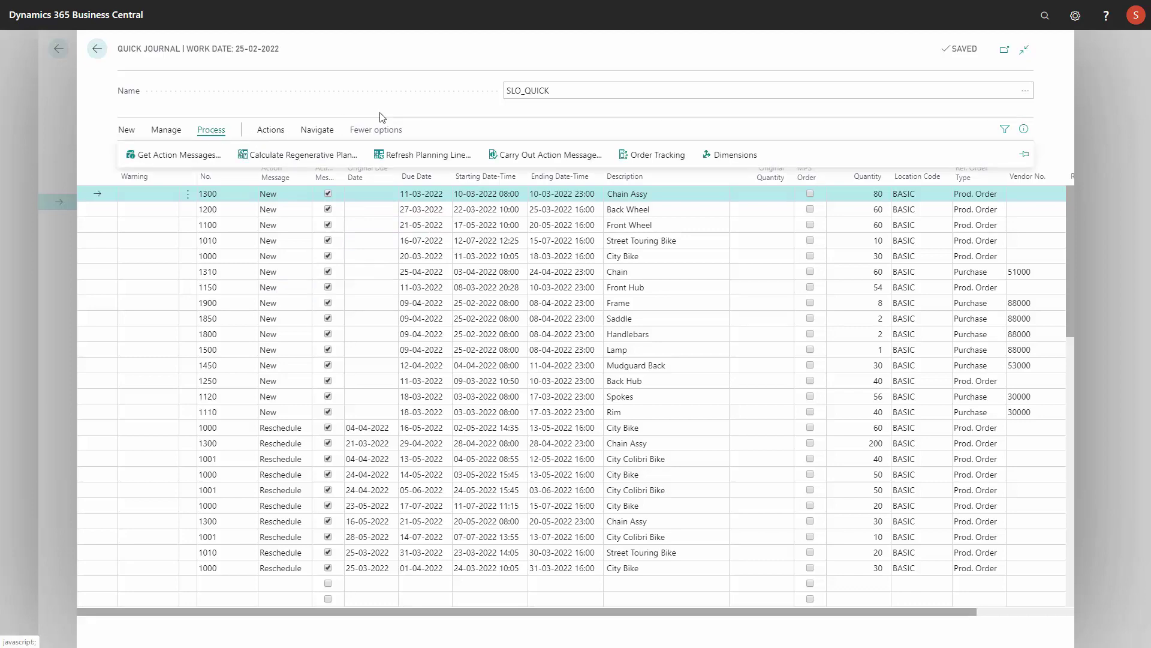
left_click(551, 156)
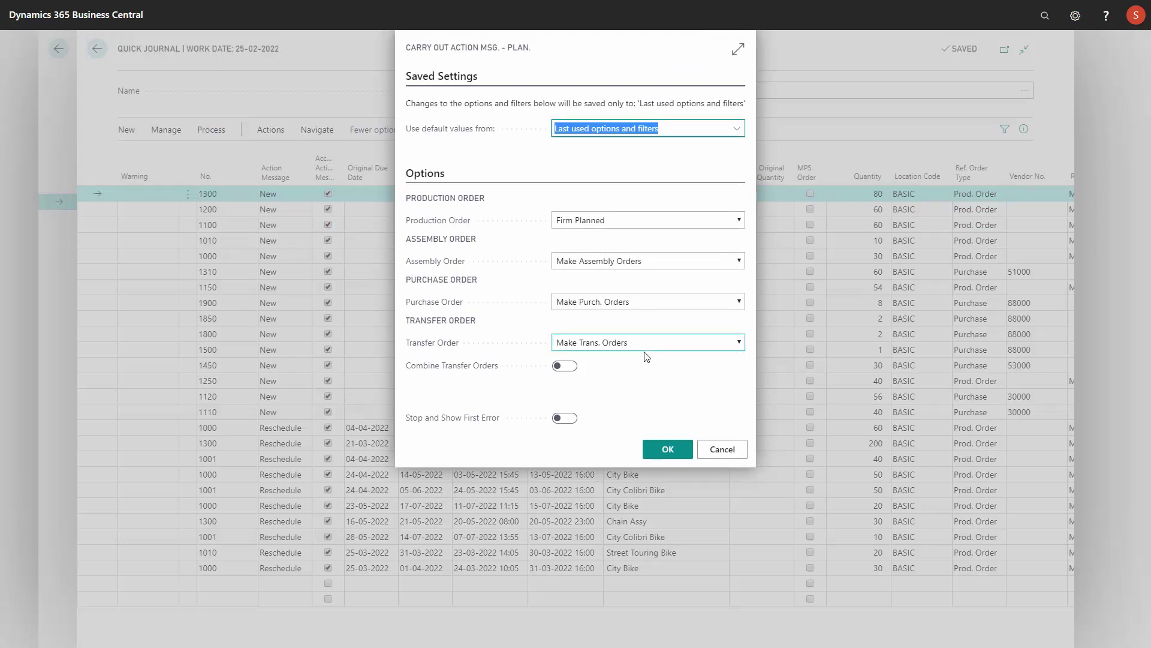
left_click(666, 449)
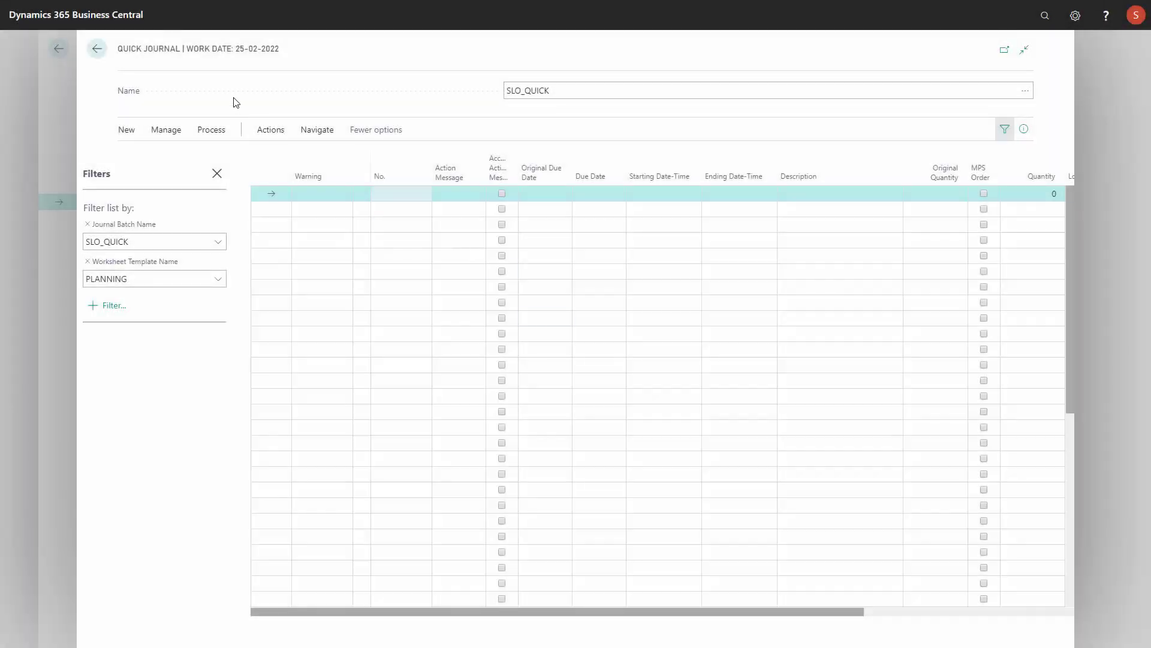
left_click(96, 52)
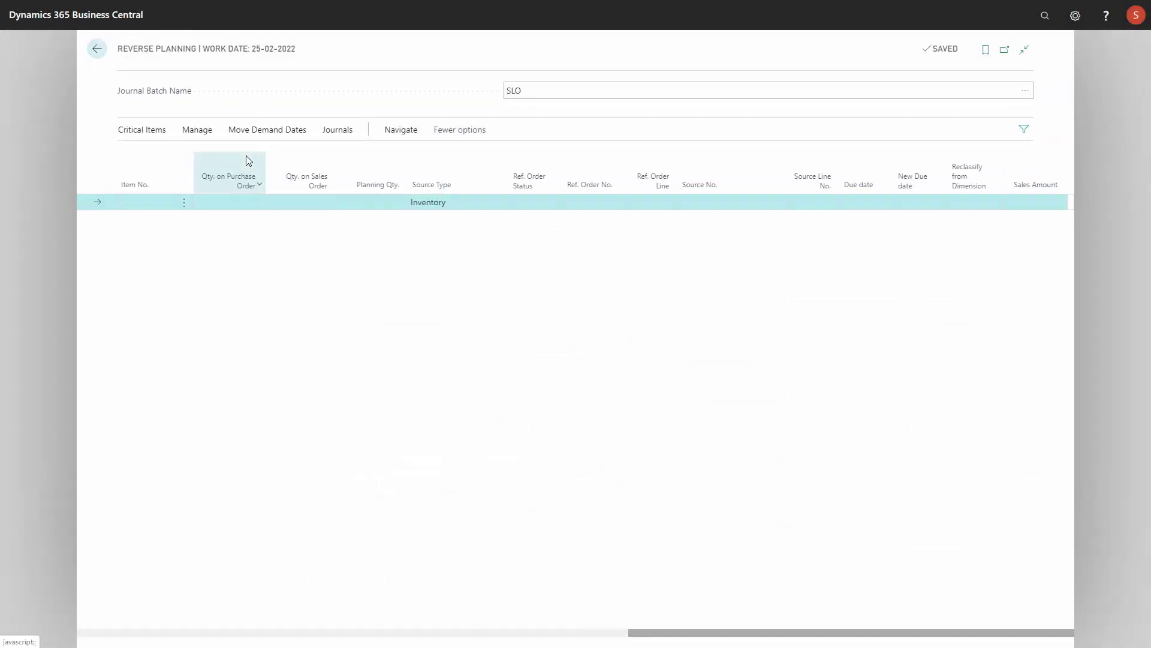
left_click(326, 137)
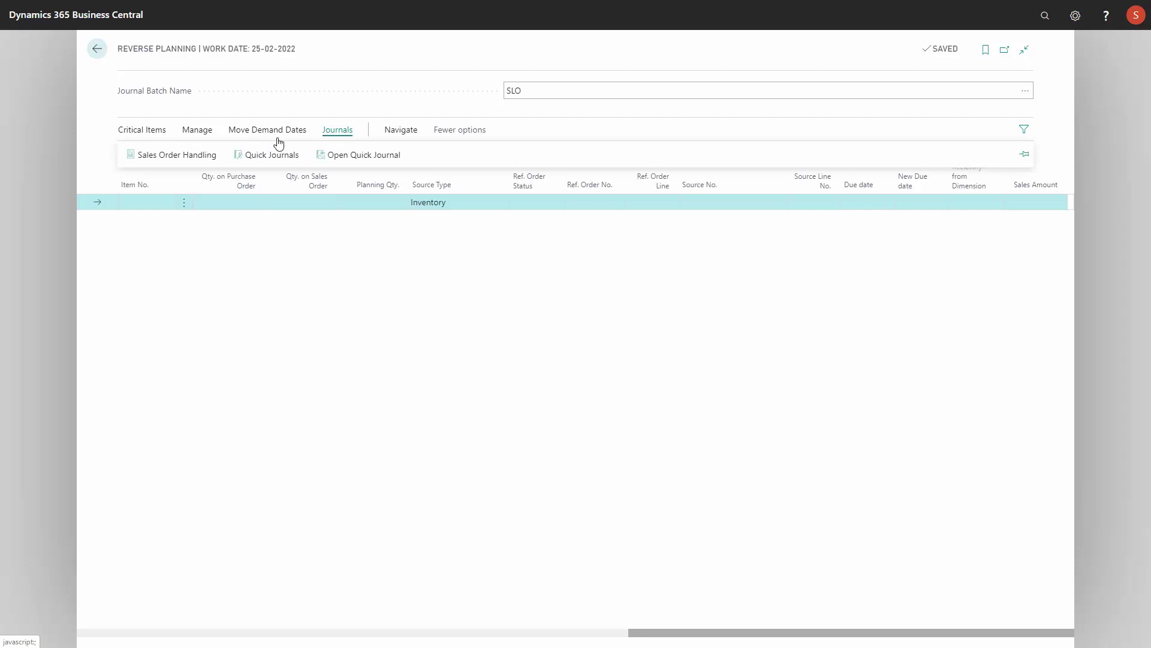
left_click(172, 161)
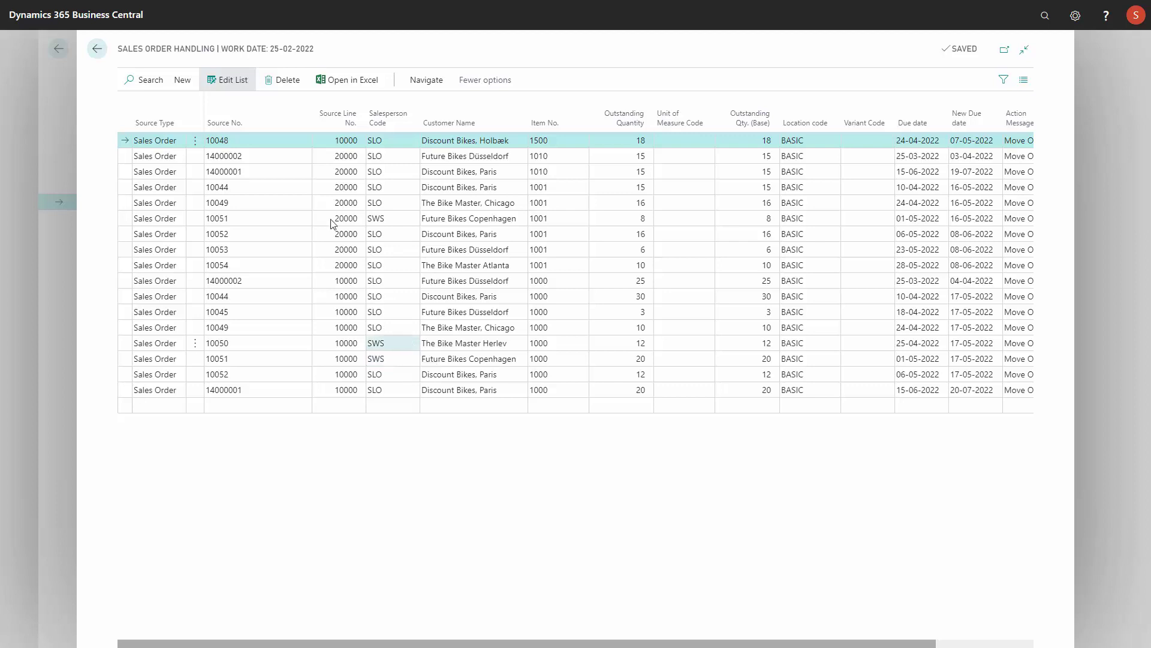
left_click(96, 51)
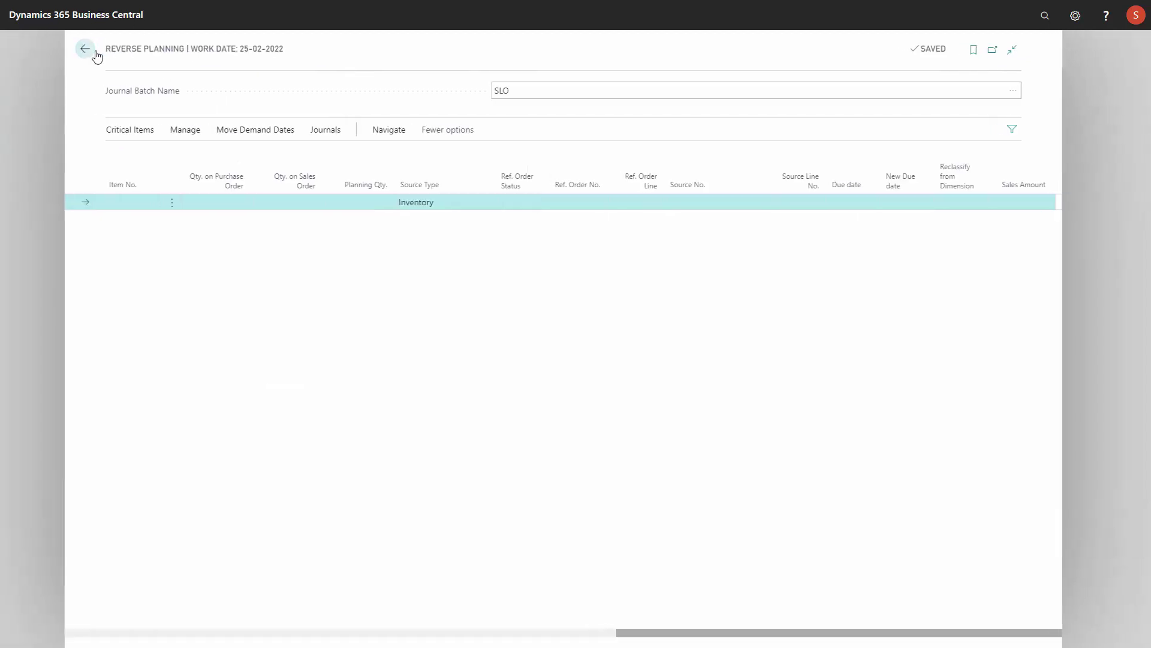
left_click(143, 129)
Step: Find critical items with Trigger on End Inventory turned on
left_click(167, 156)
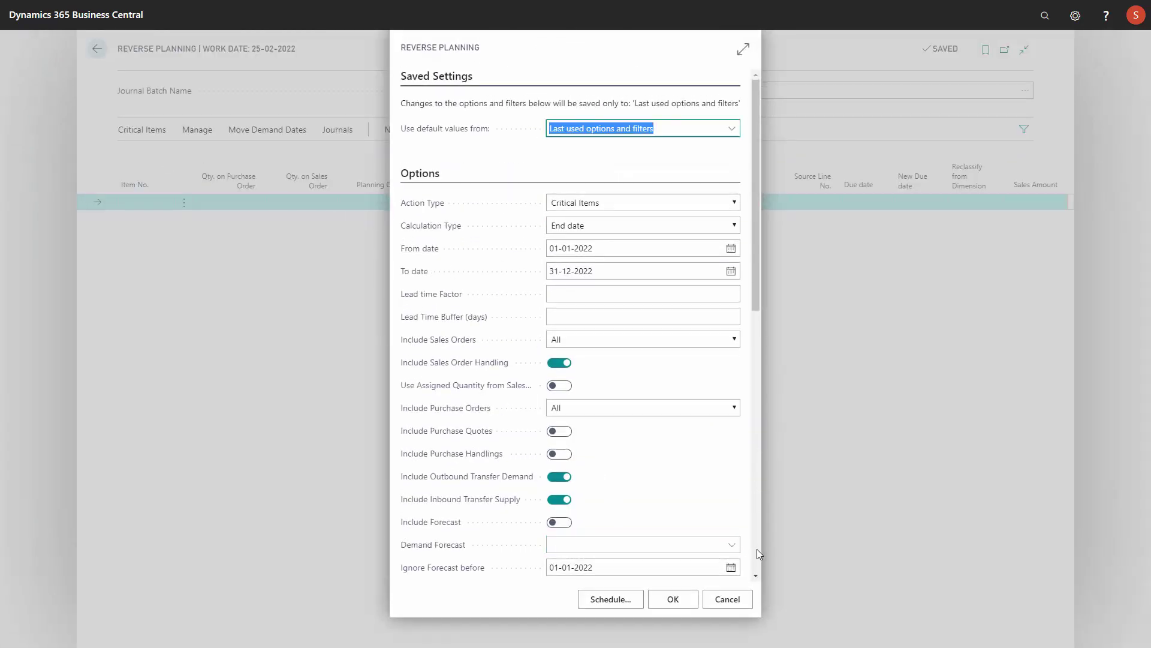
scroll(758, 553, "down", 6)
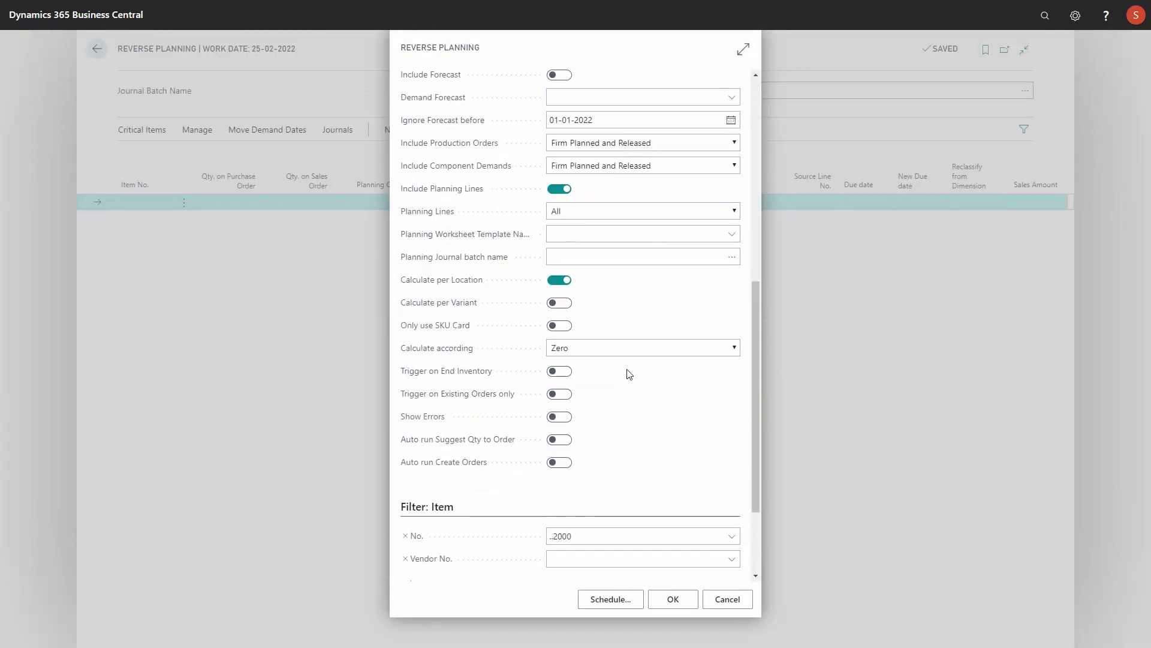
left_click(560, 372)
left_click(671, 600)
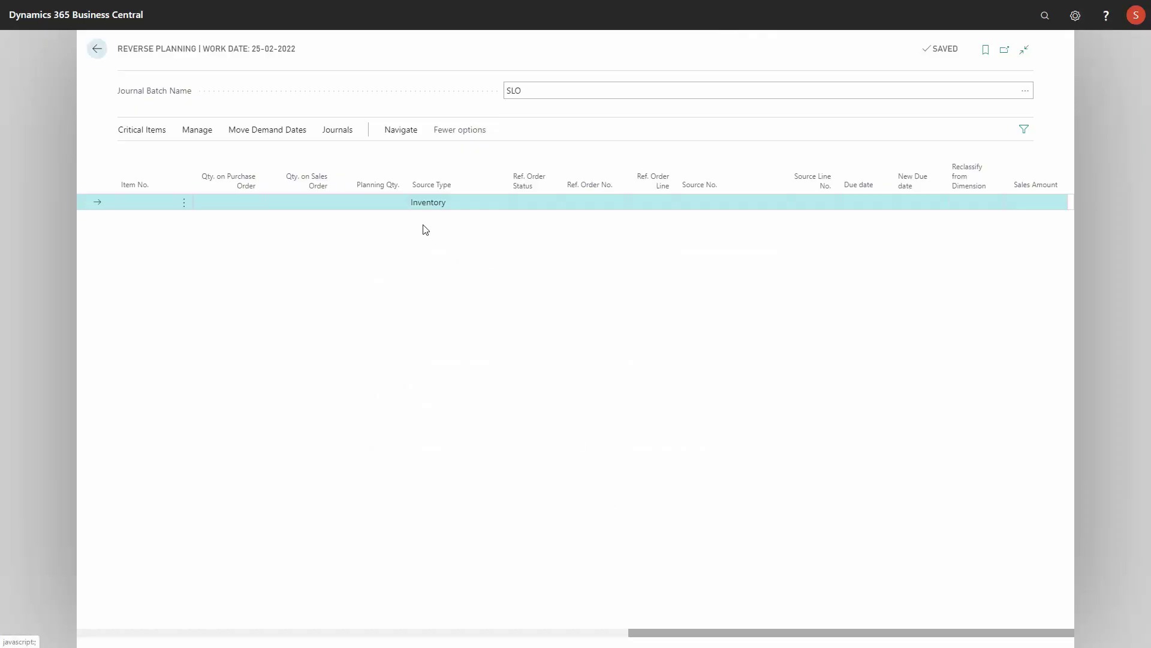
Step: Run Move Demand Dates > Suggest with Trigger on End Inventory turned off
left_click(291, 133)
left_click(215, 156)
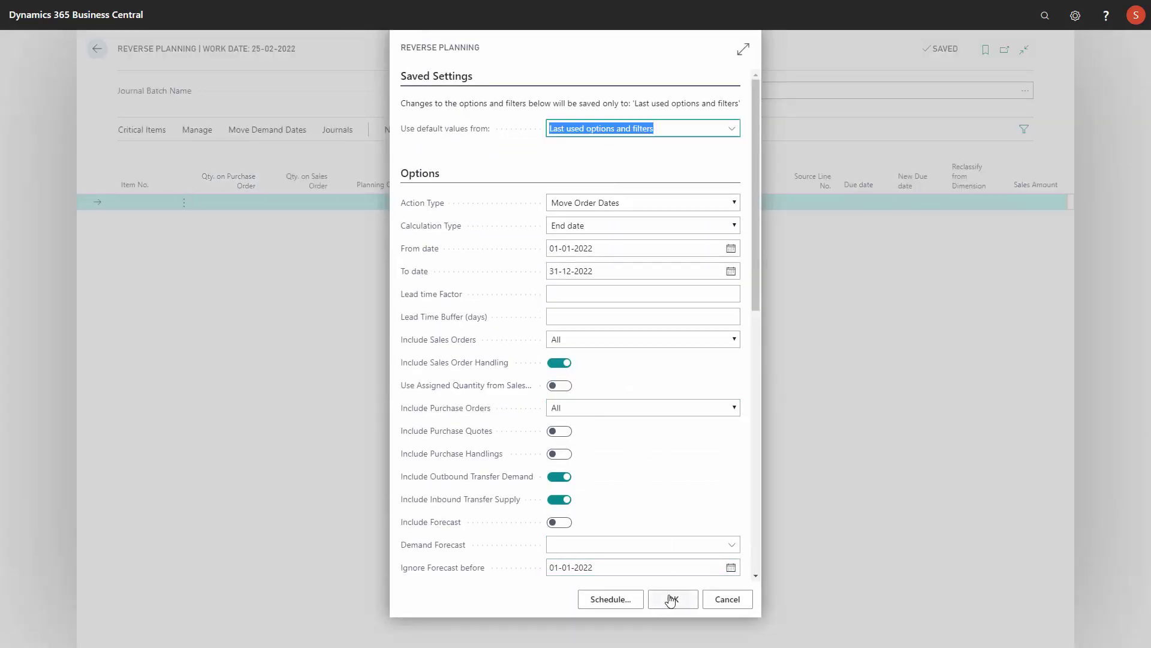
left_click(754, 552)
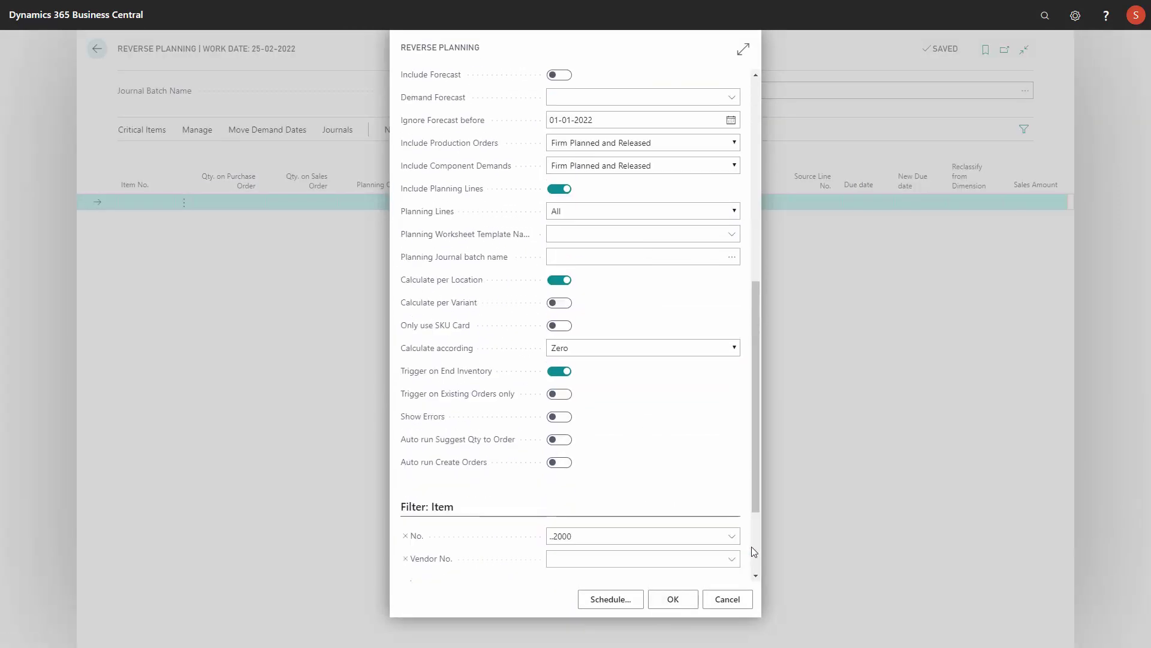
left_click(560, 371)
left_click(671, 607)
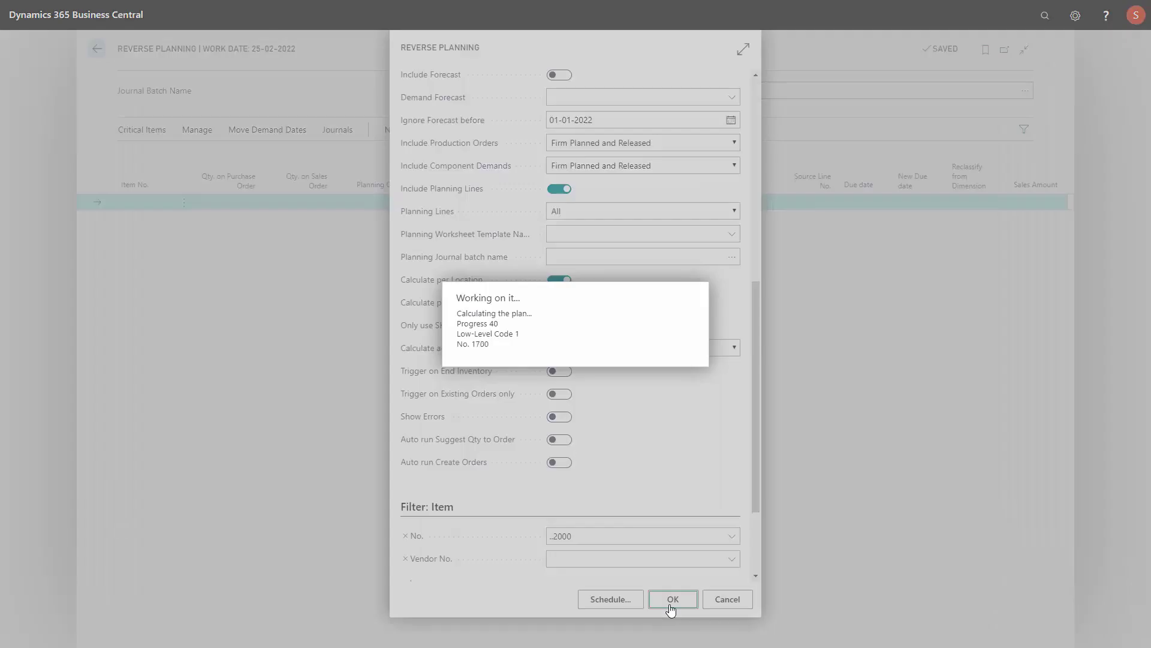